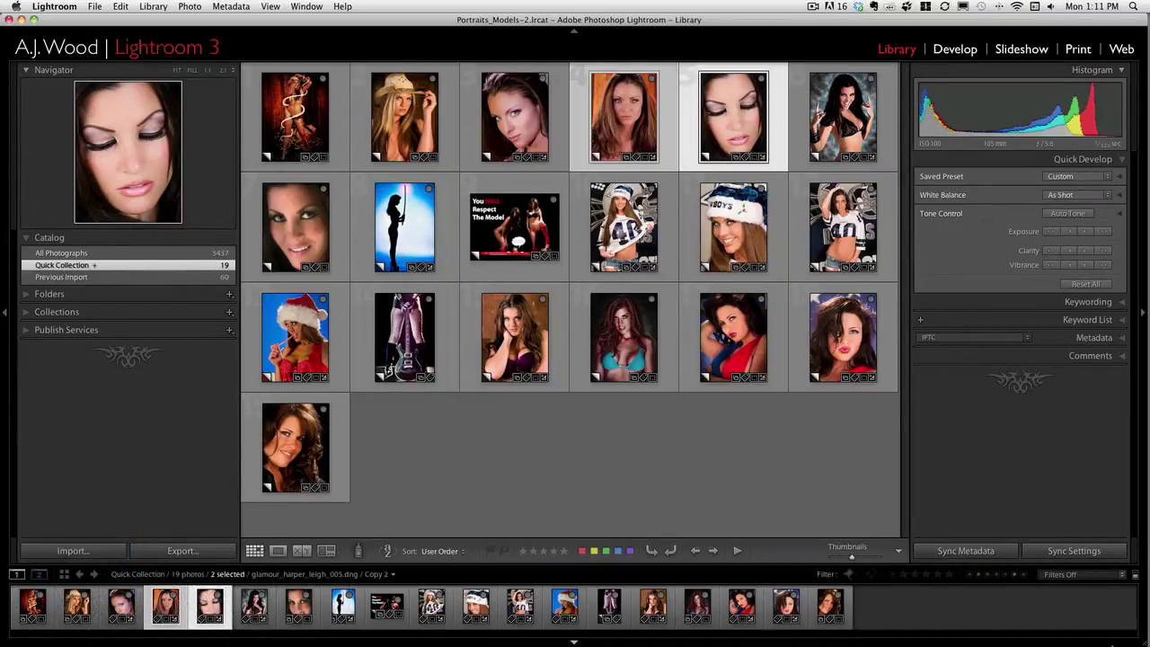
# Hide the side panels, all panels and the toolbar, then restore each of them.
pyautogui.press('Tab')
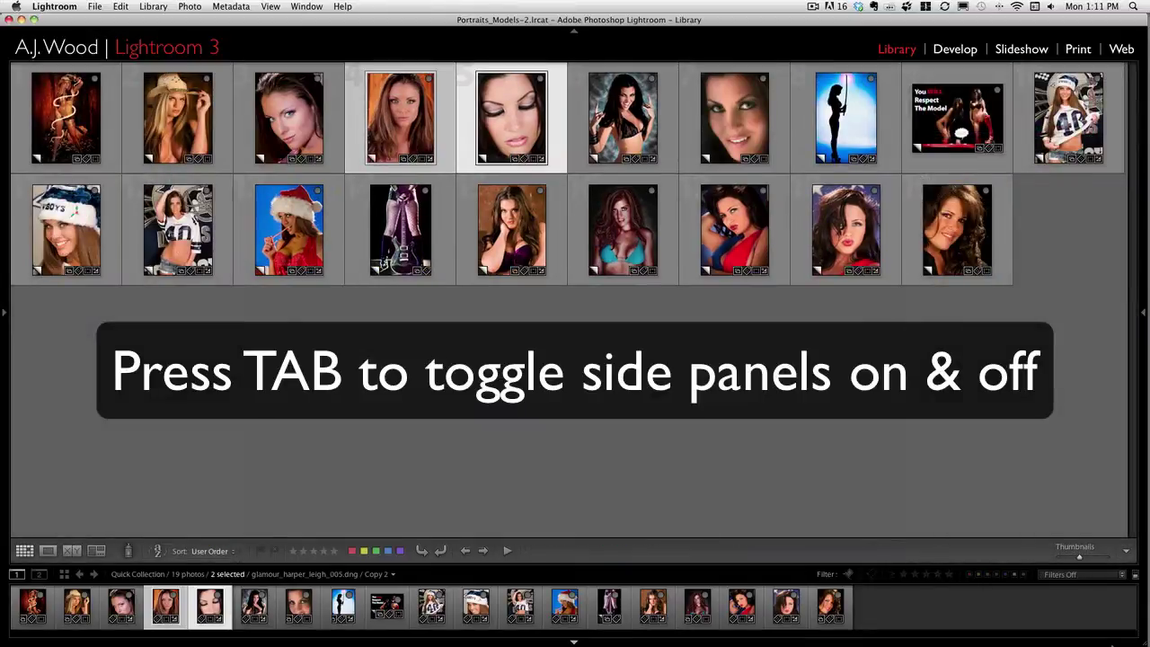
pyautogui.press('Tab')
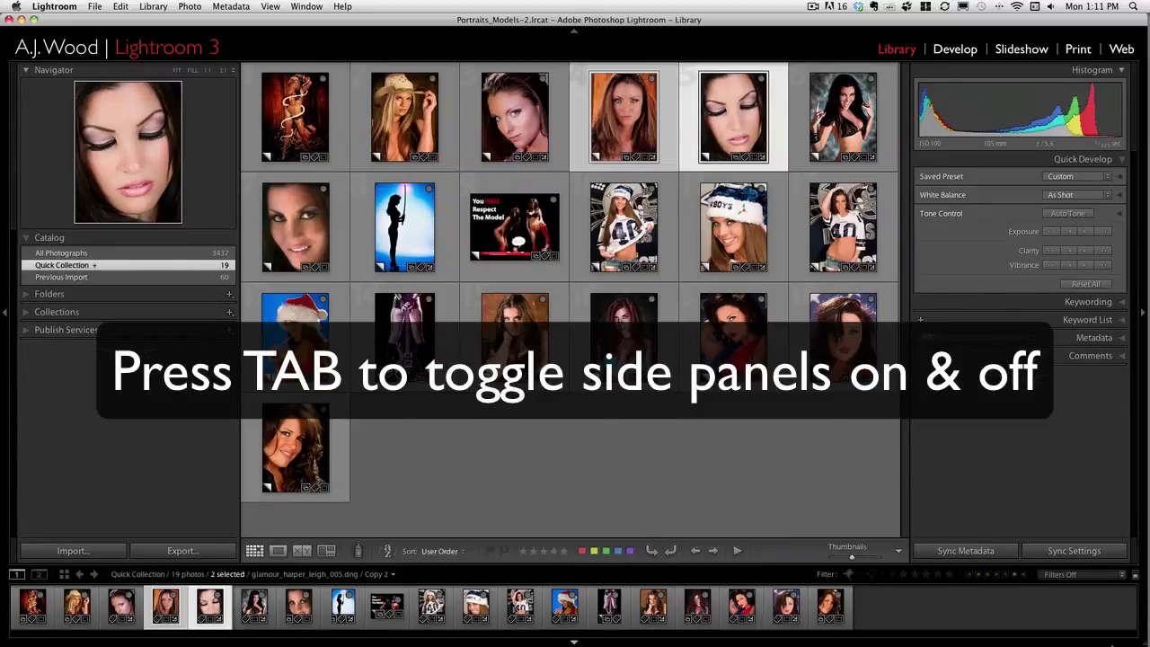
pyautogui.hotkey('shift', 'Tab')
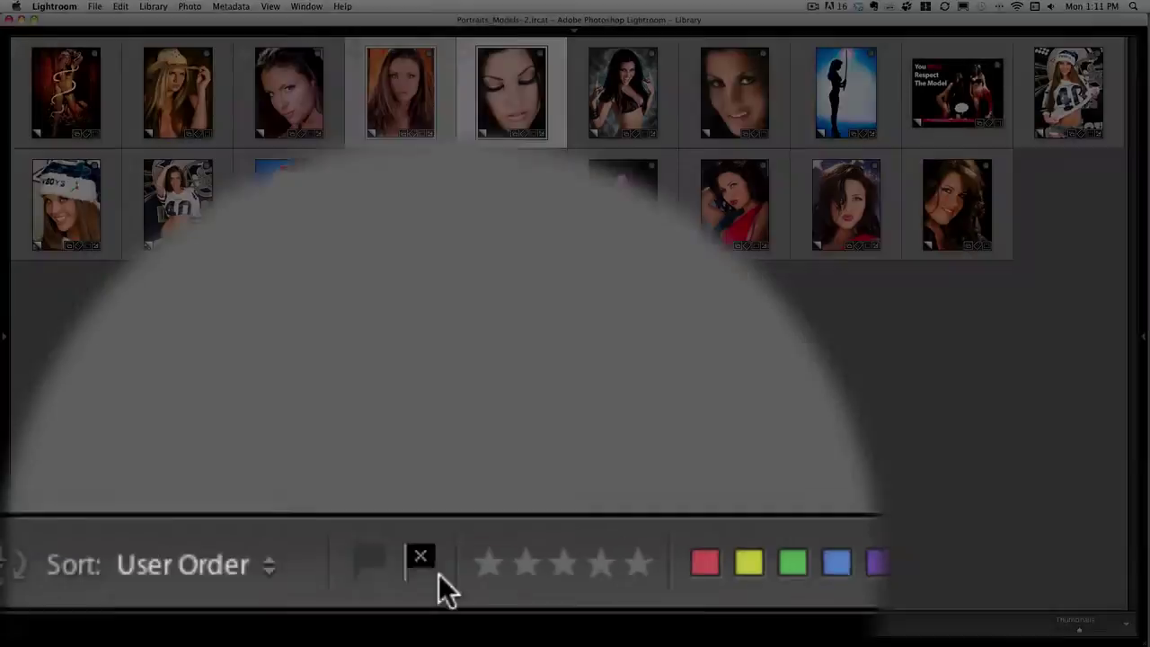
pyautogui.press('t')
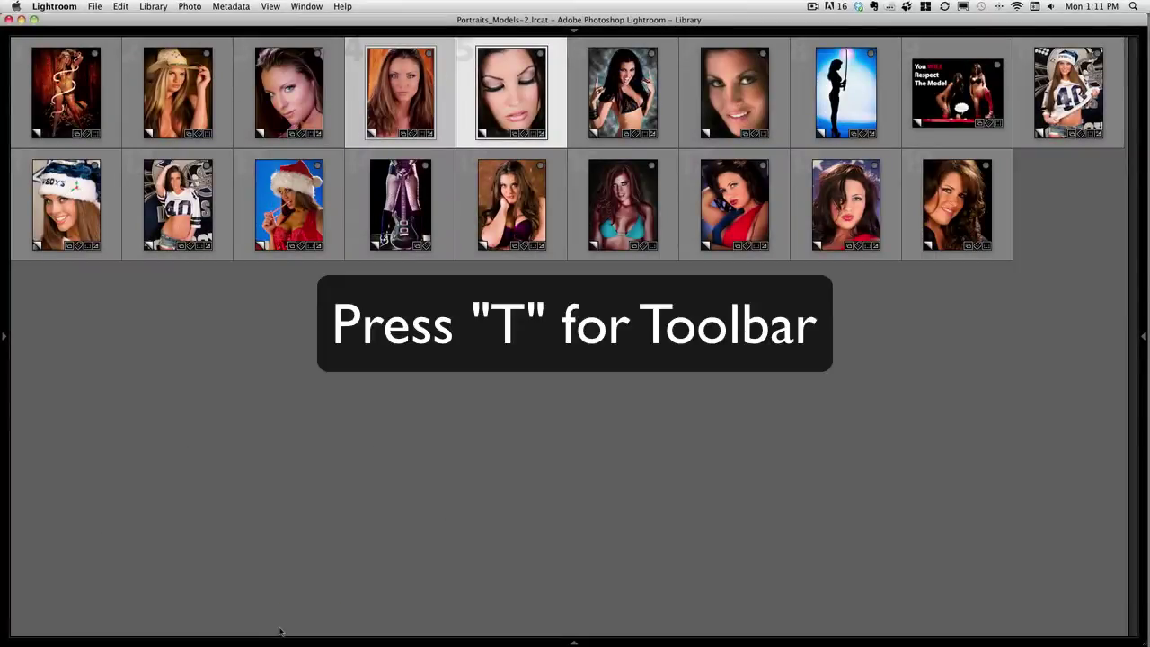
pyautogui.hotkey('shift', 'Tab')
pyautogui.press('t')
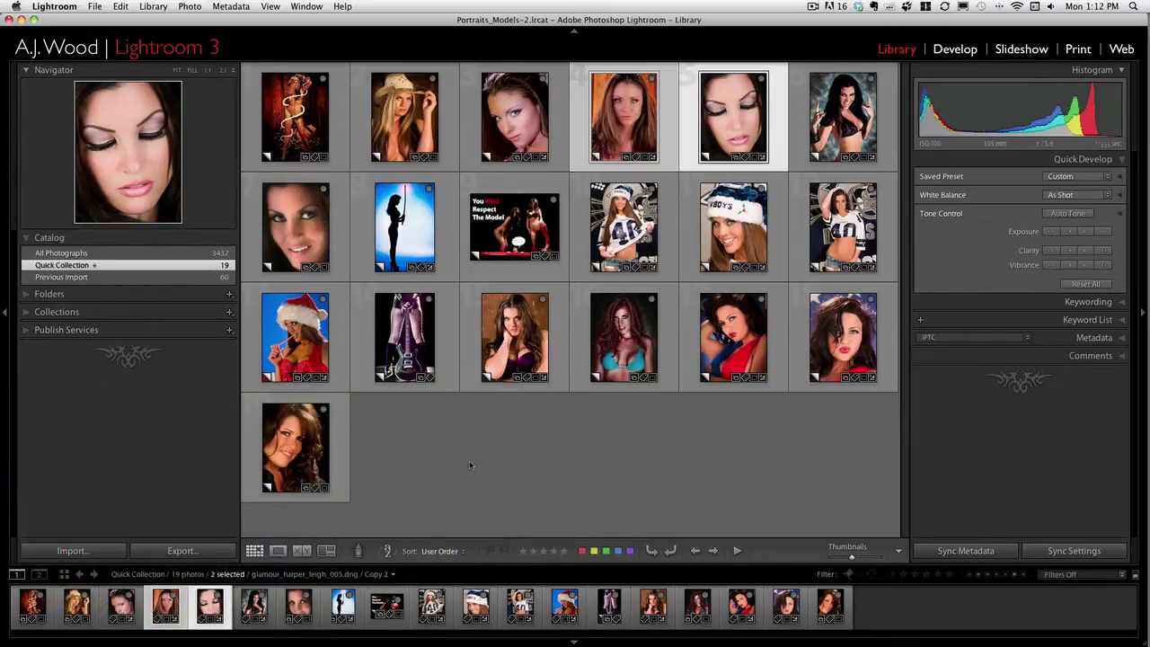
# Hide the header, filmstrip and both side panels one by one, then restore all panels.
pyautogui.press('F5')
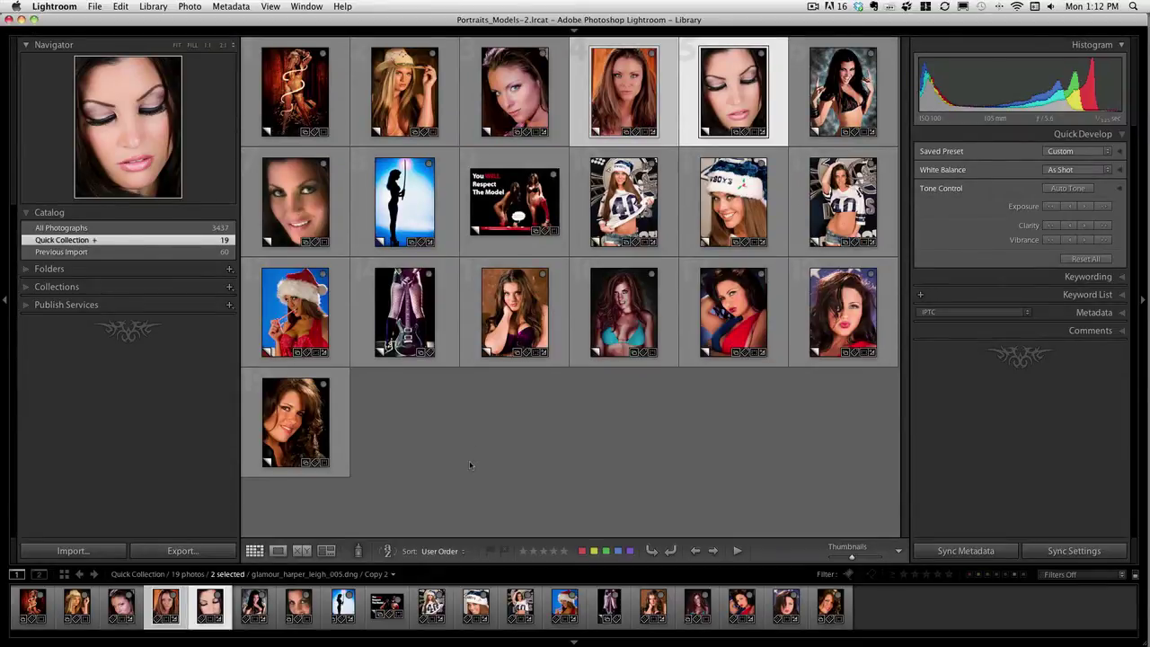
pyautogui.press('F6')
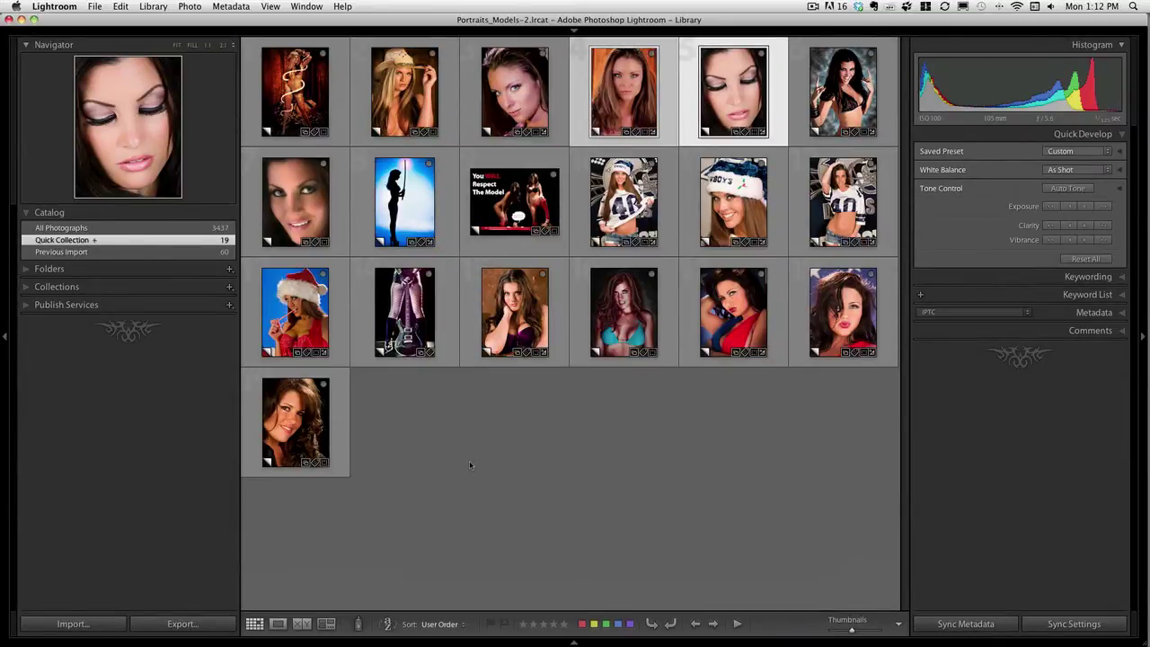
pyautogui.press('F7')
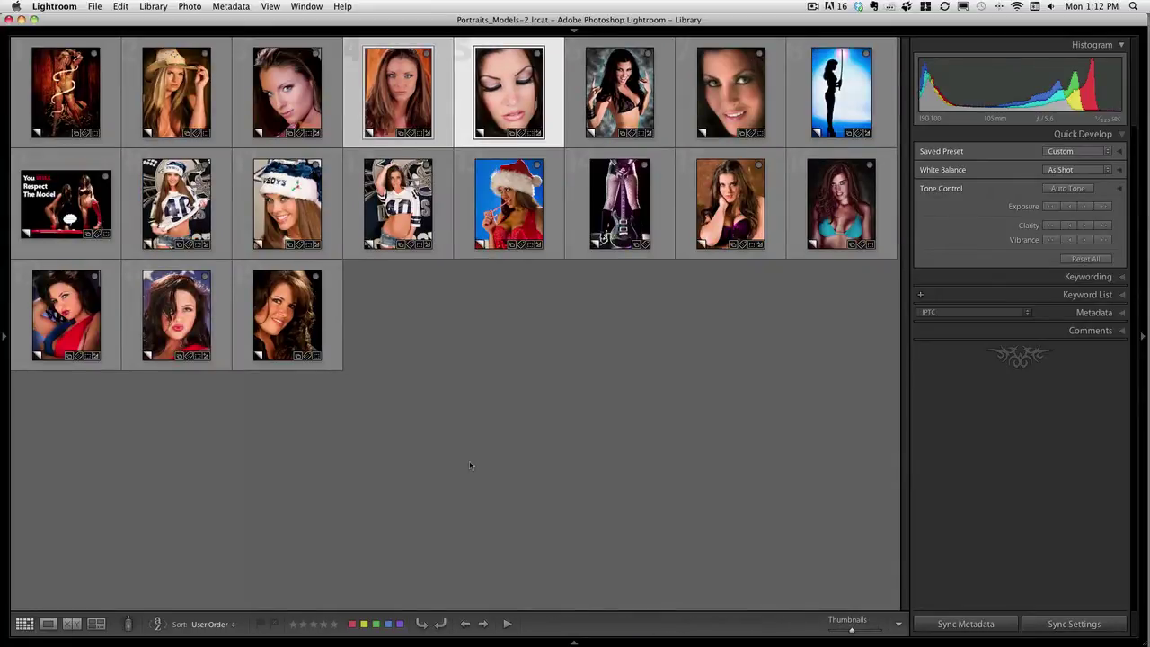
pyautogui.press('F8')
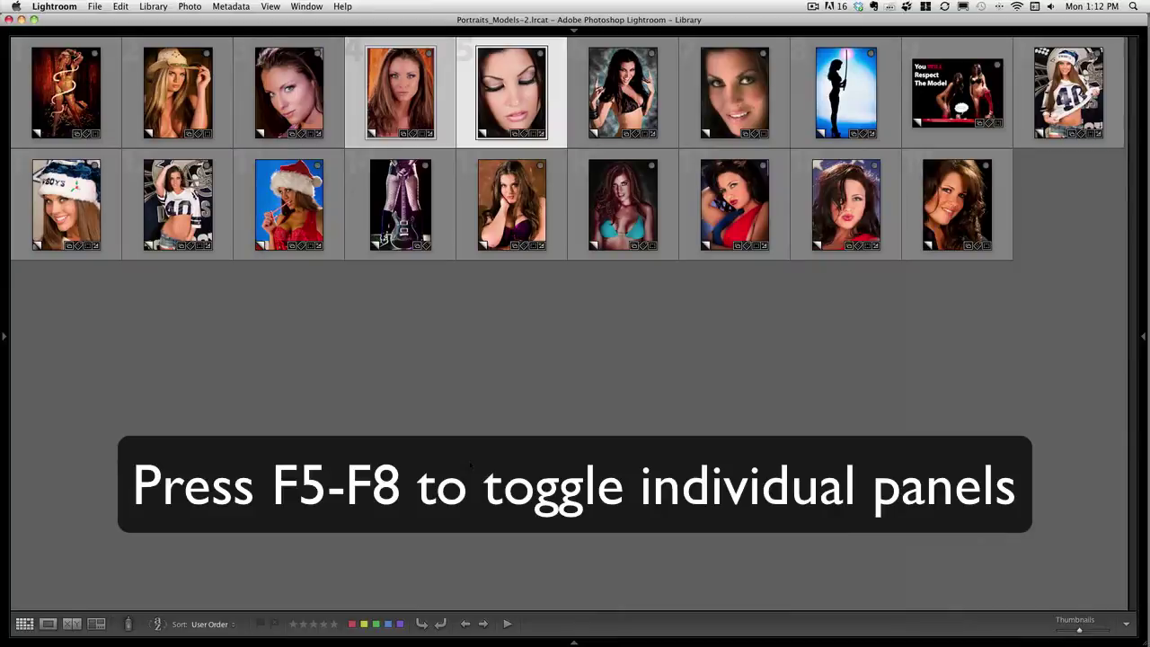
pyautogui.press('F8')
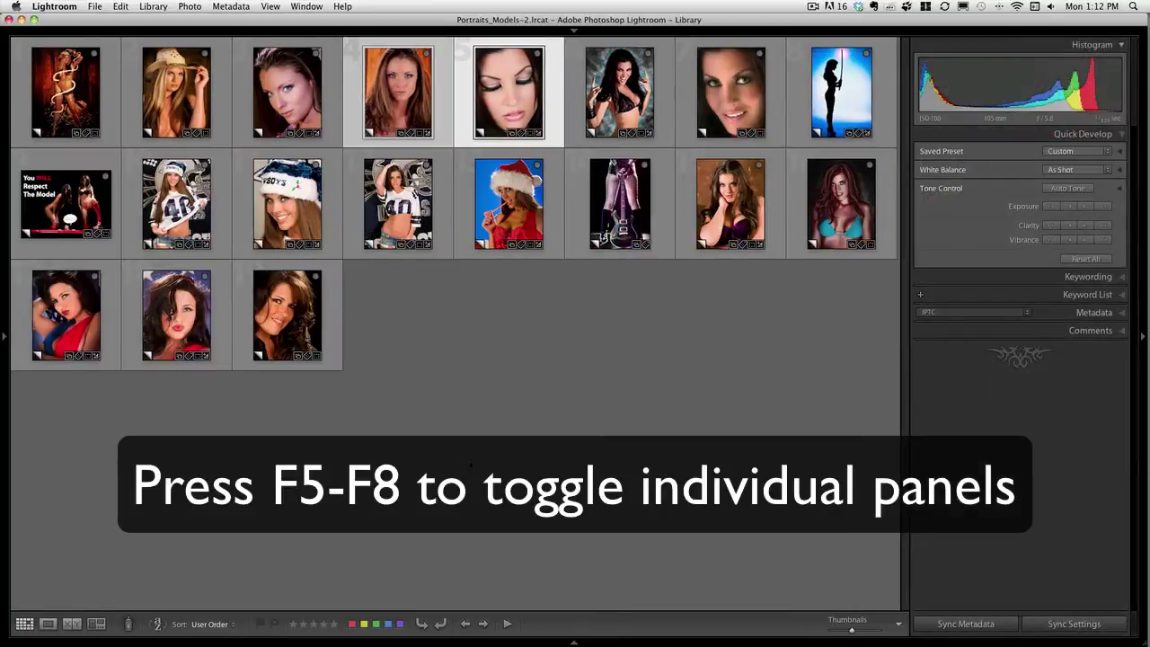
pyautogui.press('F6')
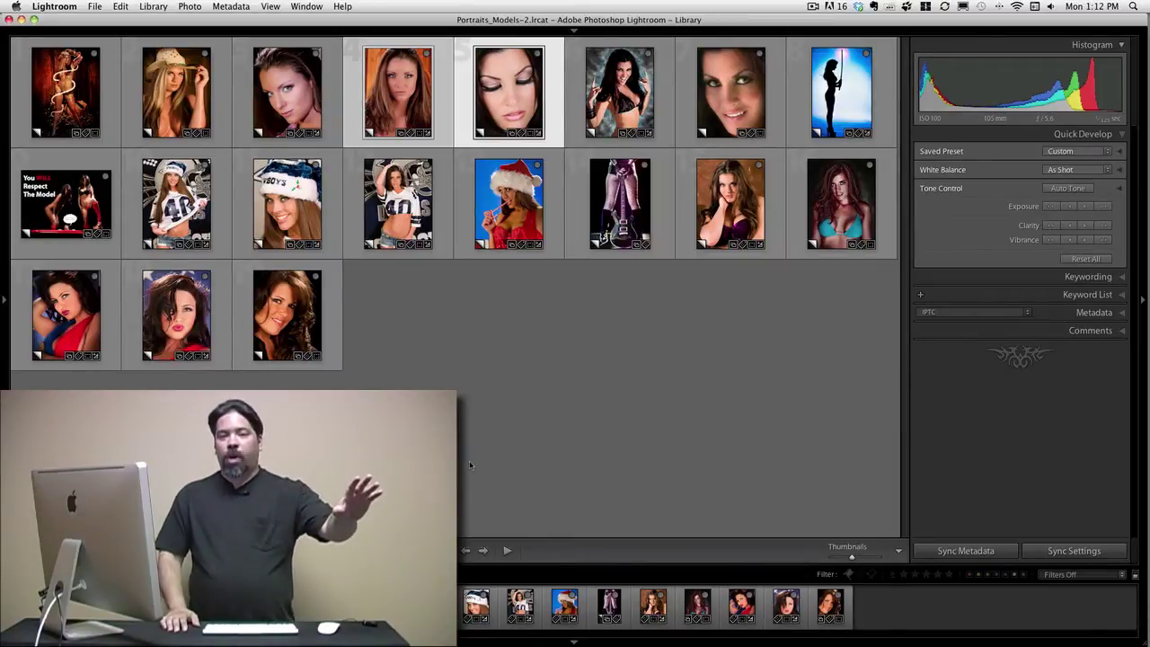
pyautogui.hotkey('shift', 'Tab')
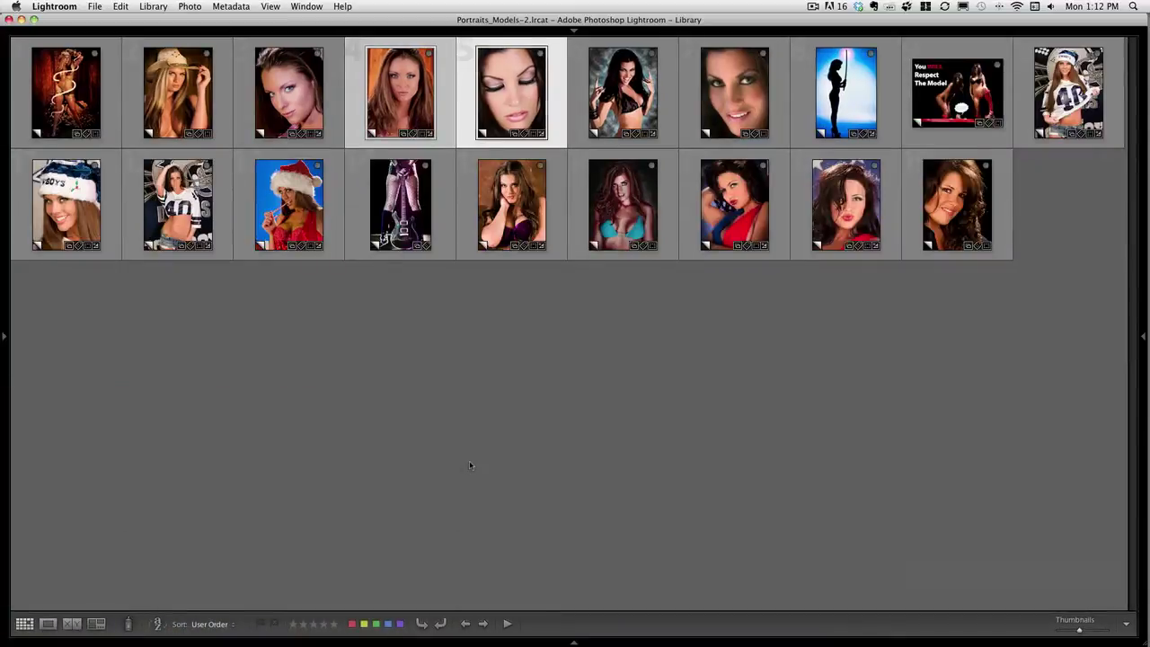
pyautogui.hotkey('shift', 'Tab')
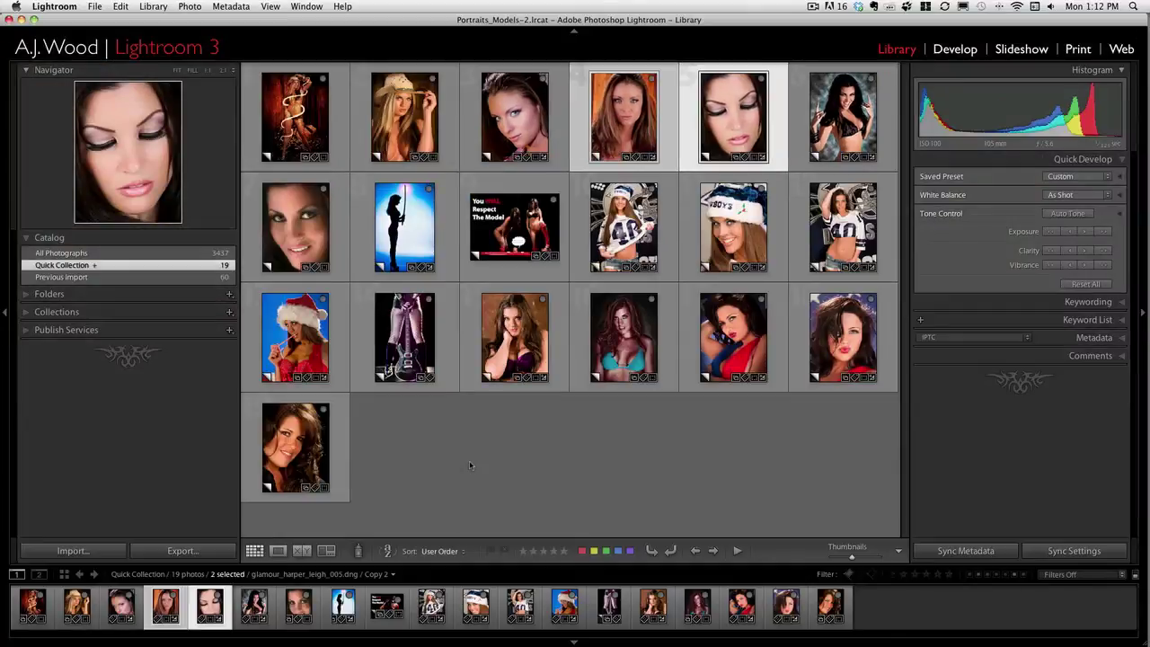
# Hide the side panels, cycle grid cell styles, enlarge thumbnails, and select the third photo.
pyautogui.press('Tab')
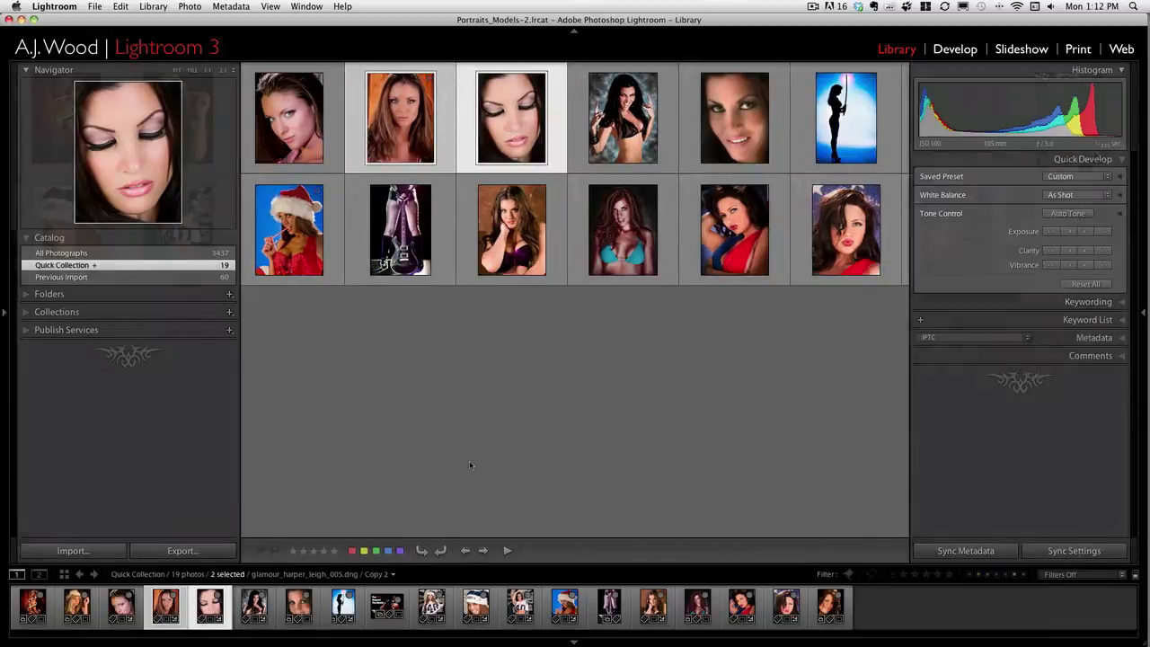
pyautogui.press('j')
pyautogui.press('j')
pyautogui.press('j')
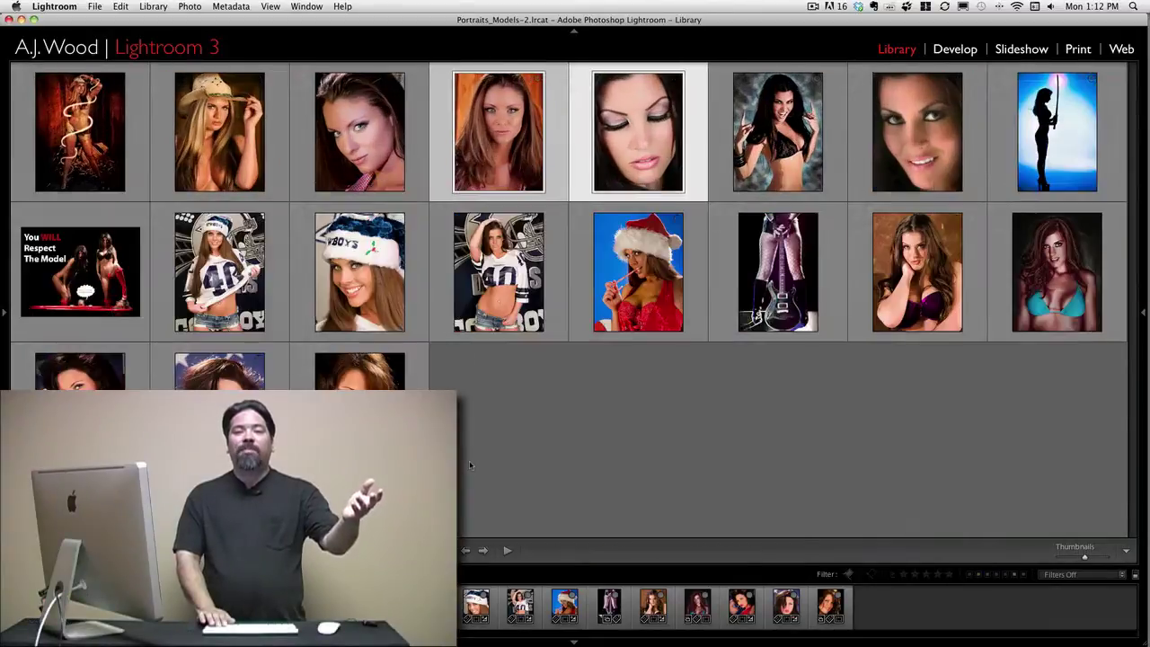
pyautogui.press('j')
pyautogui.press('j')
pyautogui.press('j')
pyautogui.press('j')
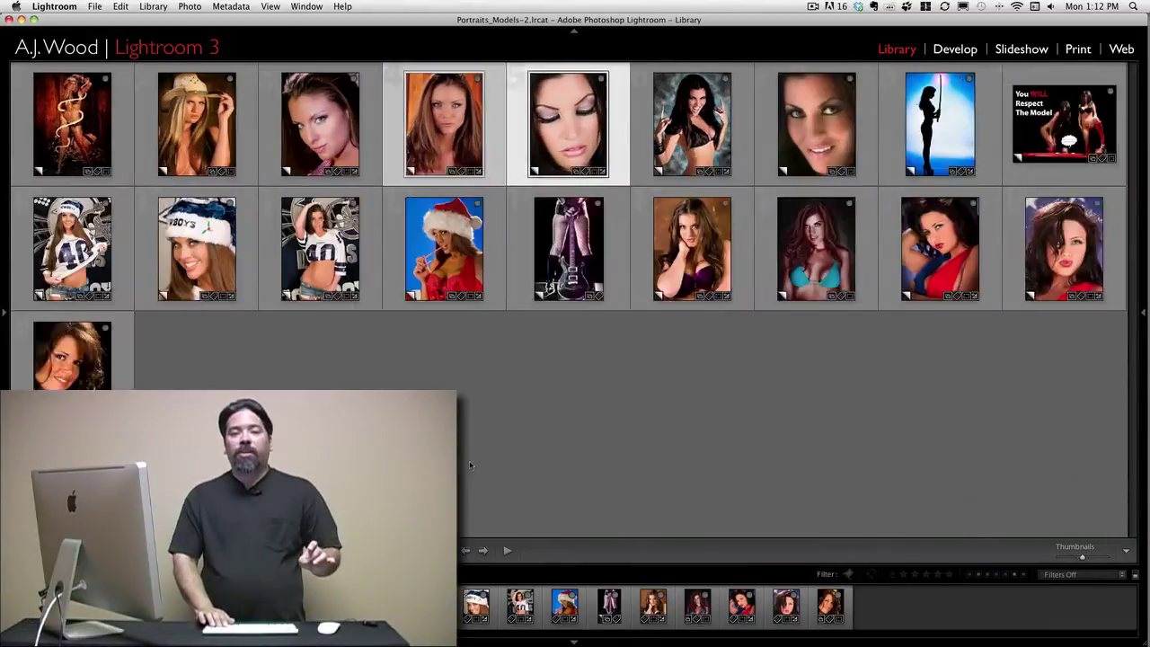
pyautogui.press('j')
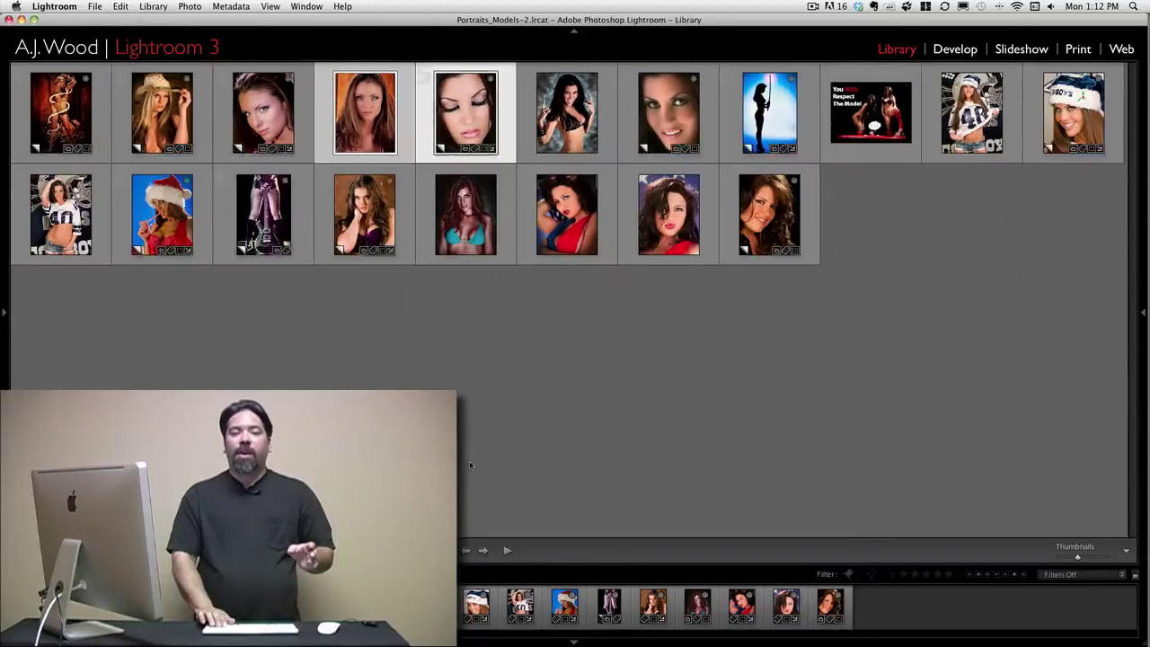
pyautogui.press('=')
pyautogui.press('j')
pyautogui.press('j')
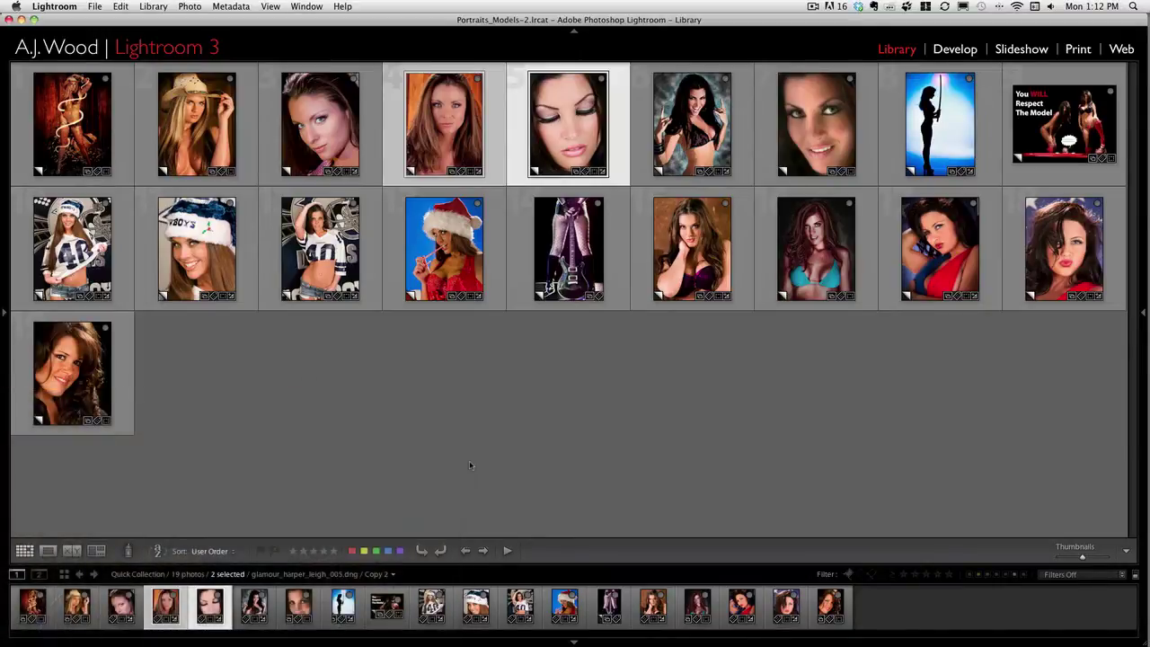
pyautogui.click(294, 124)
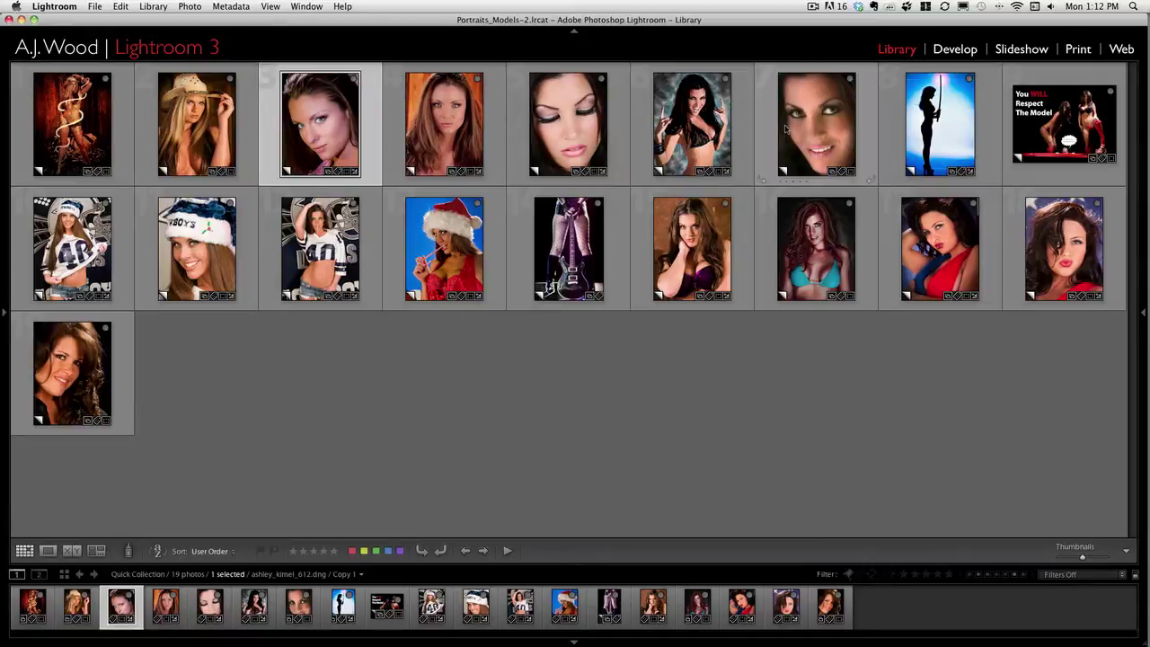
# Survey photos 3–7, remove the bikini, smiling and orange-background shots, then switch to Compare.
pyautogui.keyDown('shift'); pyautogui.click(786, 128); pyautogui.keyUp('shift')
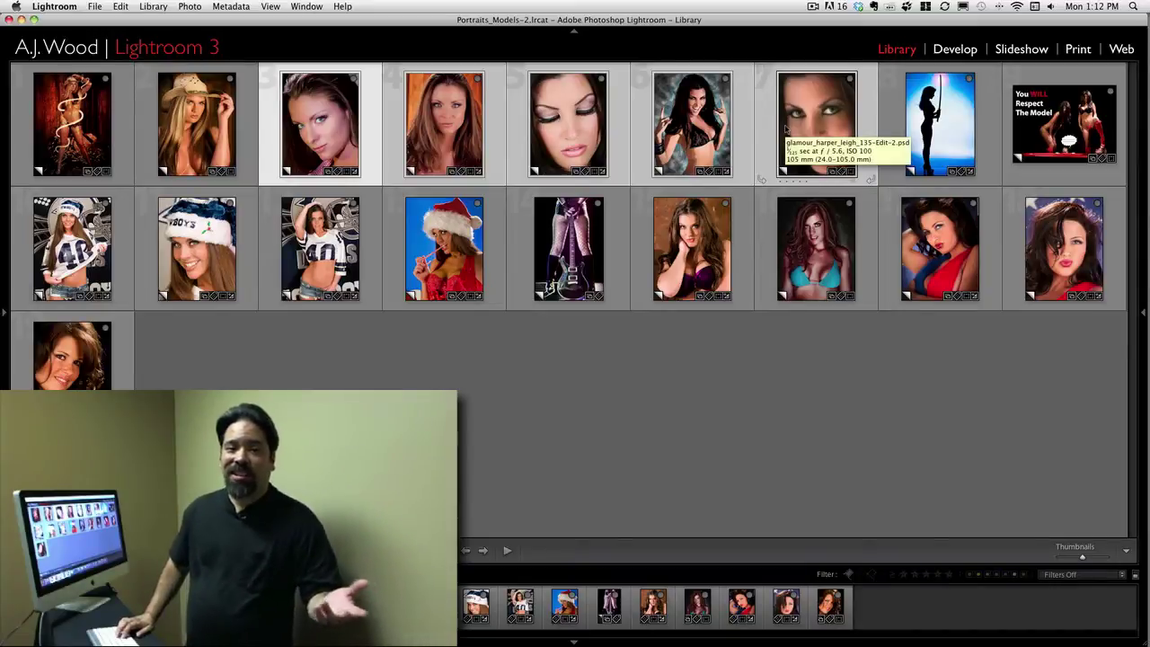
pyautogui.press('n')
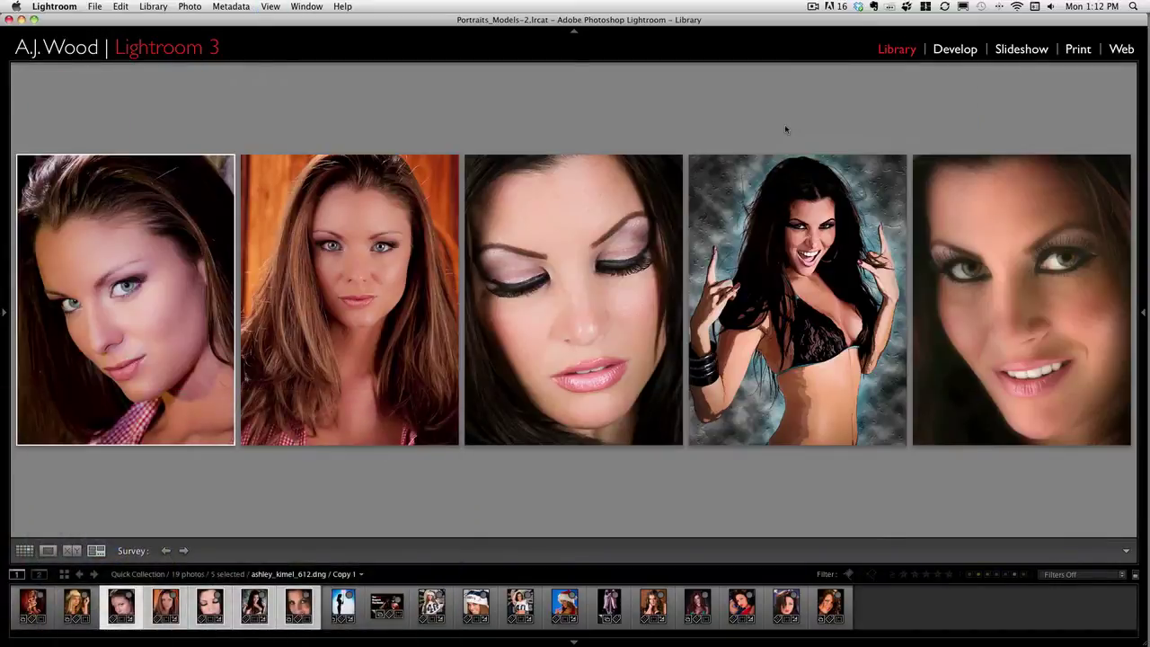
pyautogui.click(899, 438)
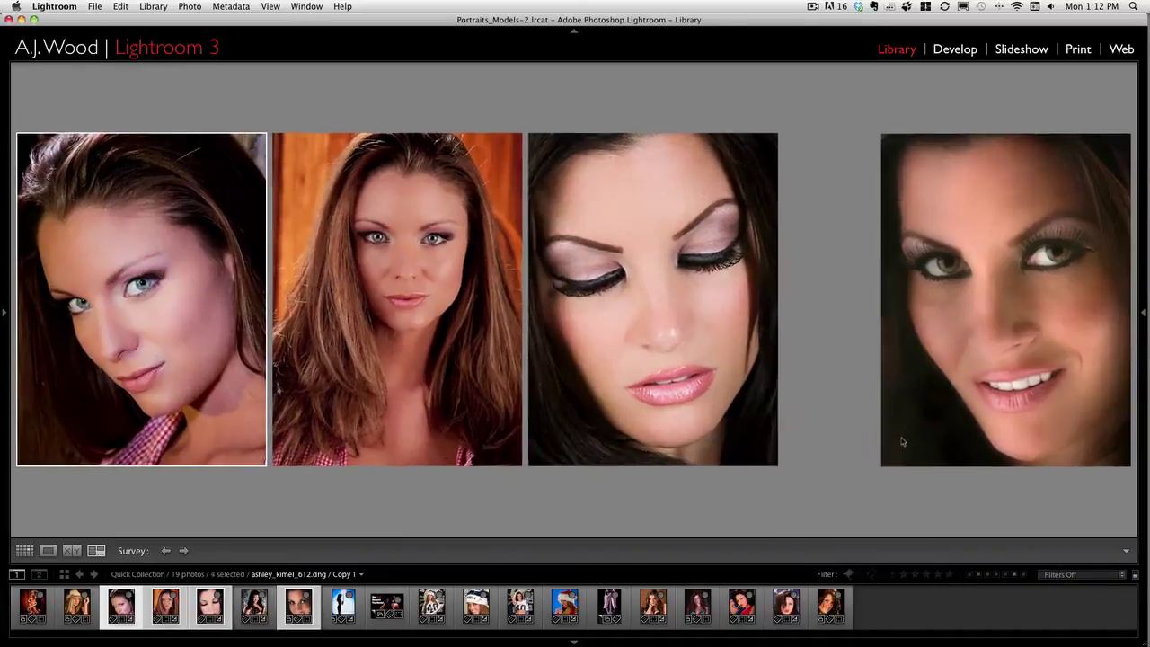
pyautogui.click(1125, 476)
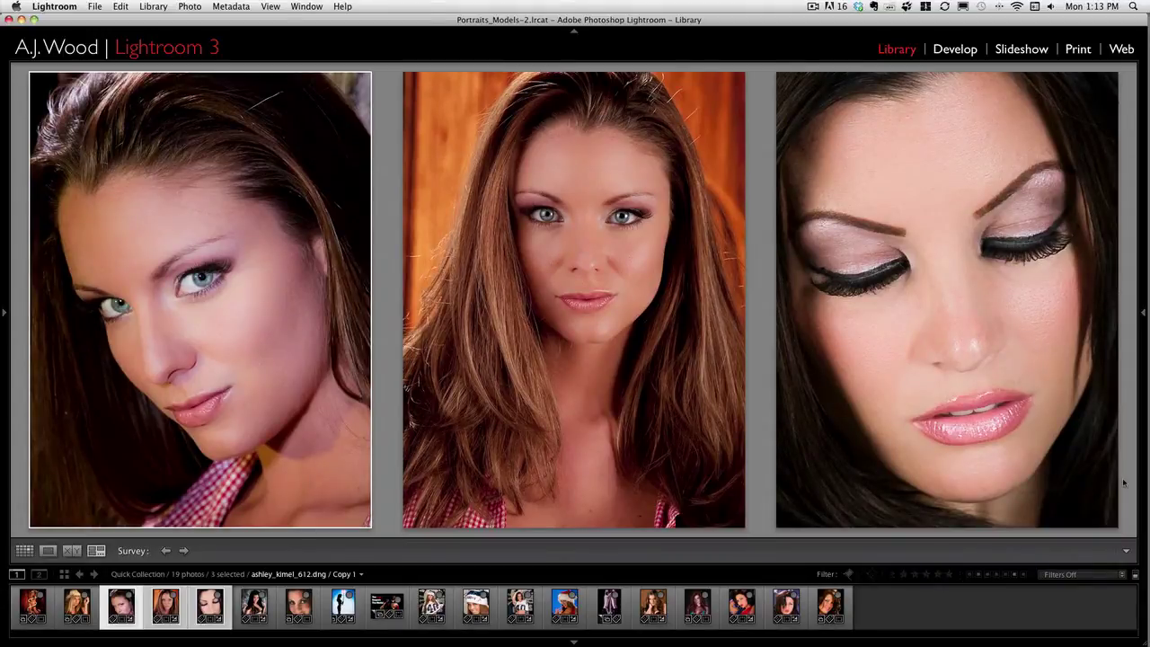
pyautogui.click(739, 521)
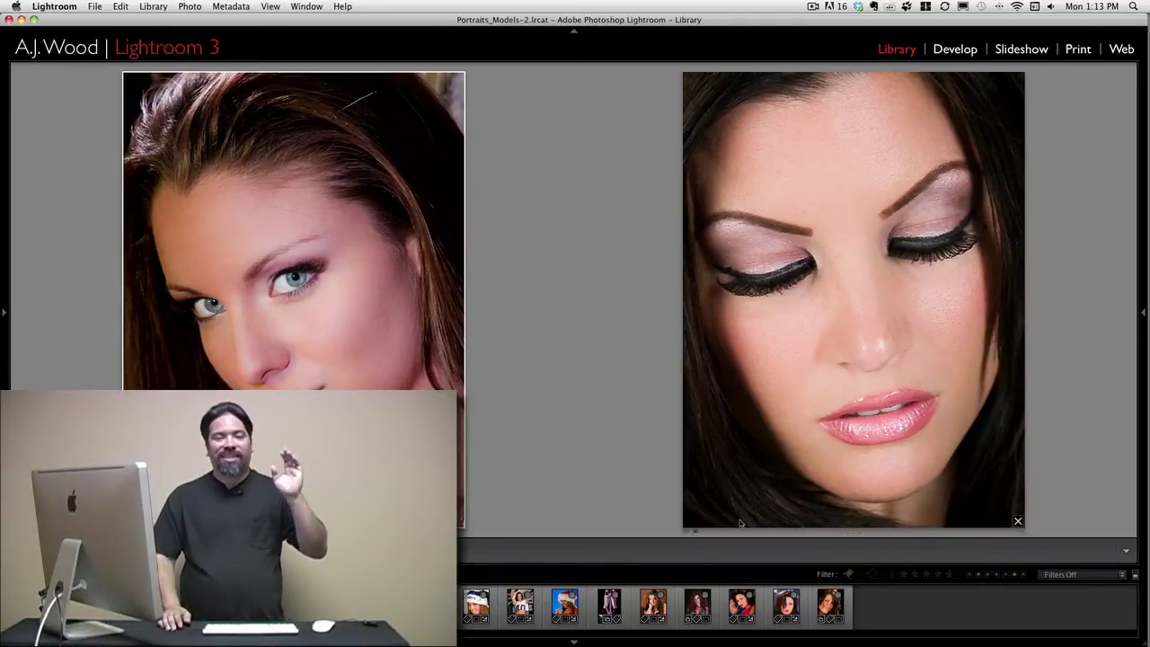
pyautogui.press('c')
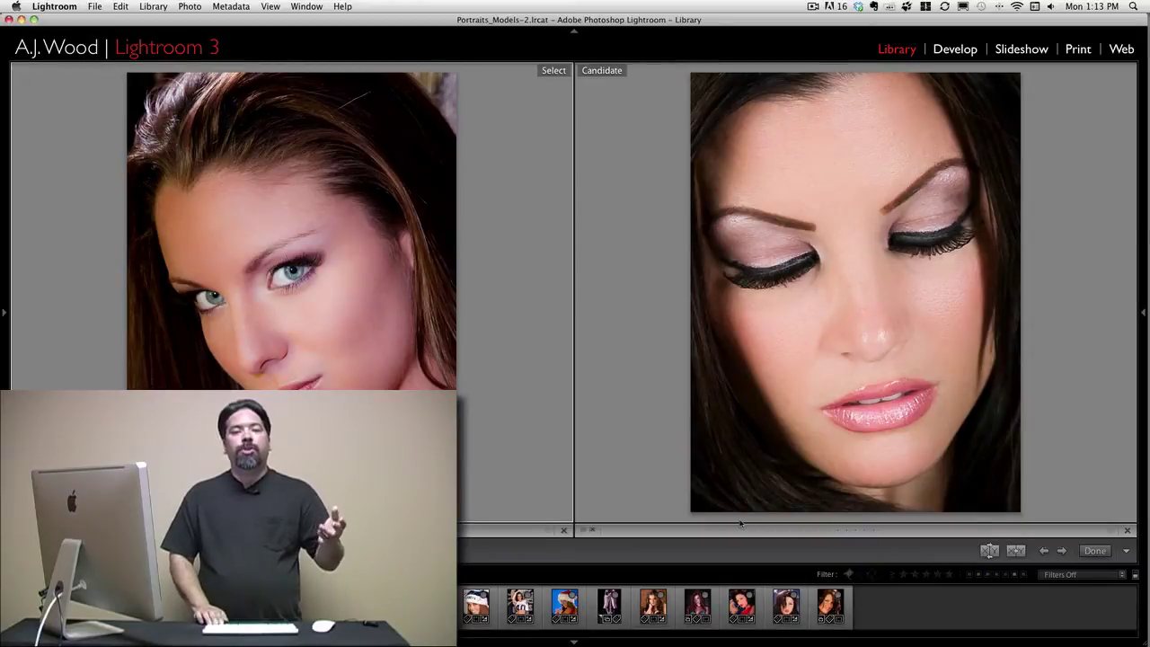
# Cycle the Compare candidates and make the closed-eyes close-up the Select.
pyautogui.press('Right')
pyautogui.press('Right')
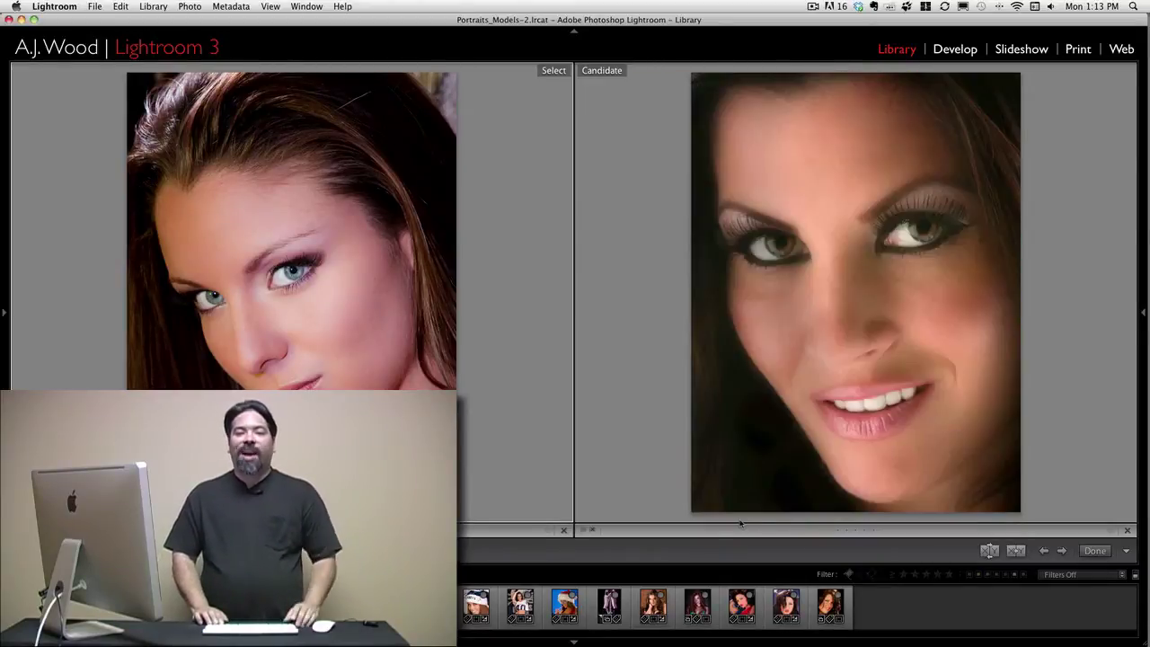
pyautogui.press('Left')
pyautogui.press('Left')
pyautogui.press('Right')
pyautogui.press('Right')
pyautogui.press('Right')
pyautogui.press('Right')
pyautogui.press('Right')
pyautogui.press('Right')
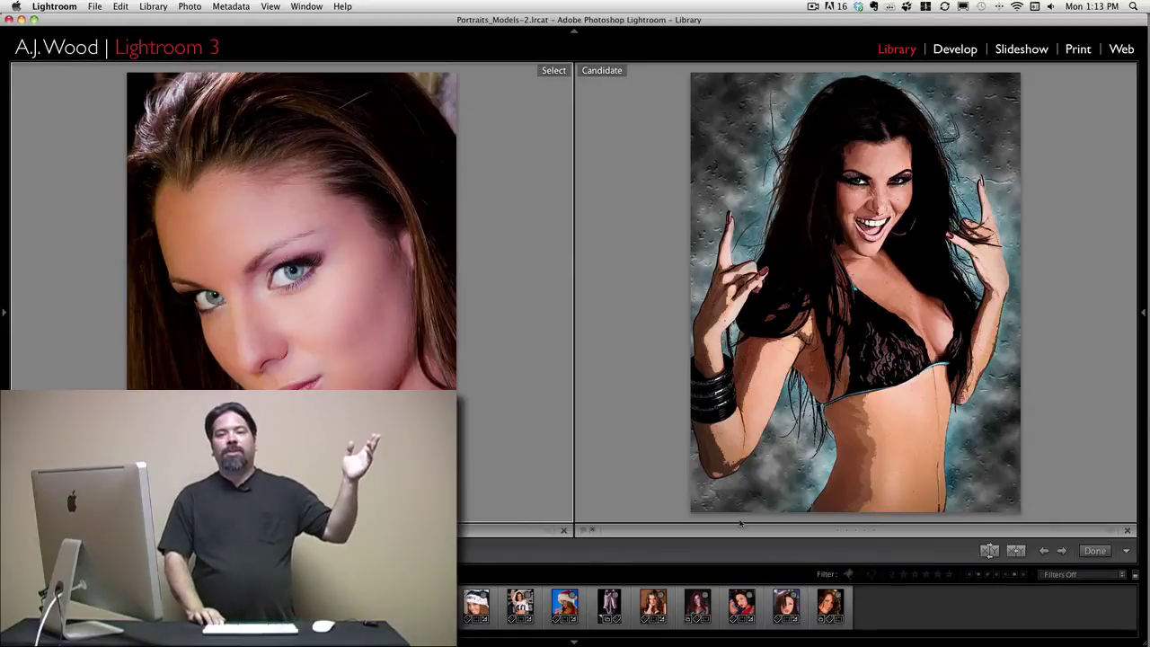
pyautogui.press('Right')
pyautogui.press('Right')
pyautogui.press('Right')
pyautogui.press('Right')
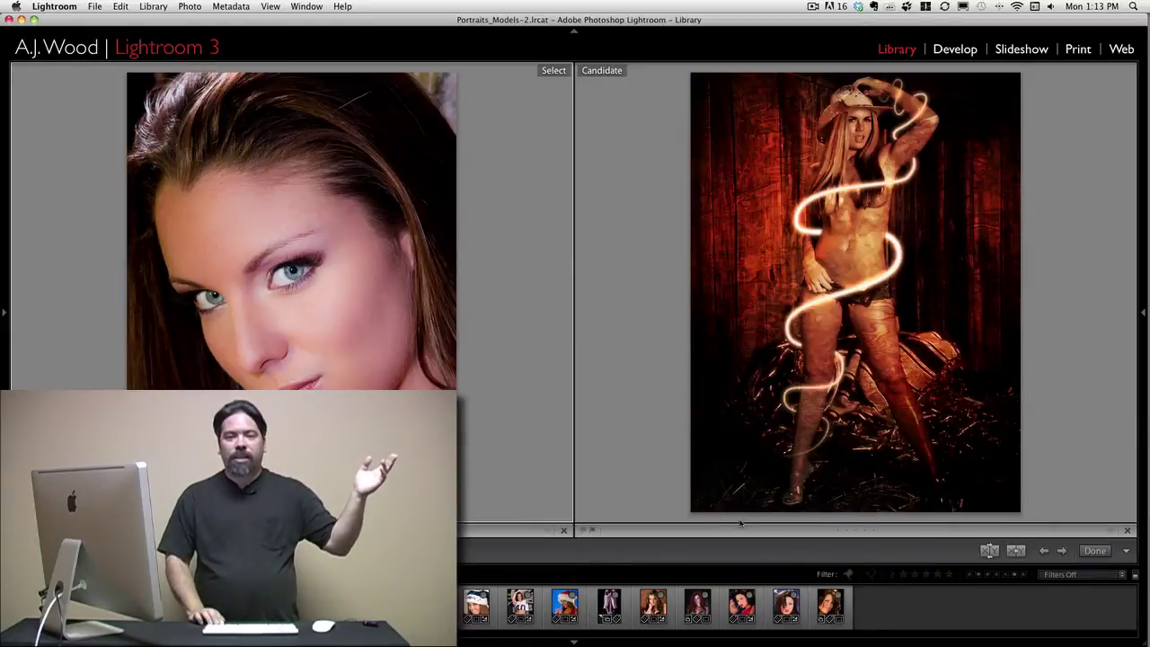
pyautogui.press('Left')
pyautogui.press('Left')
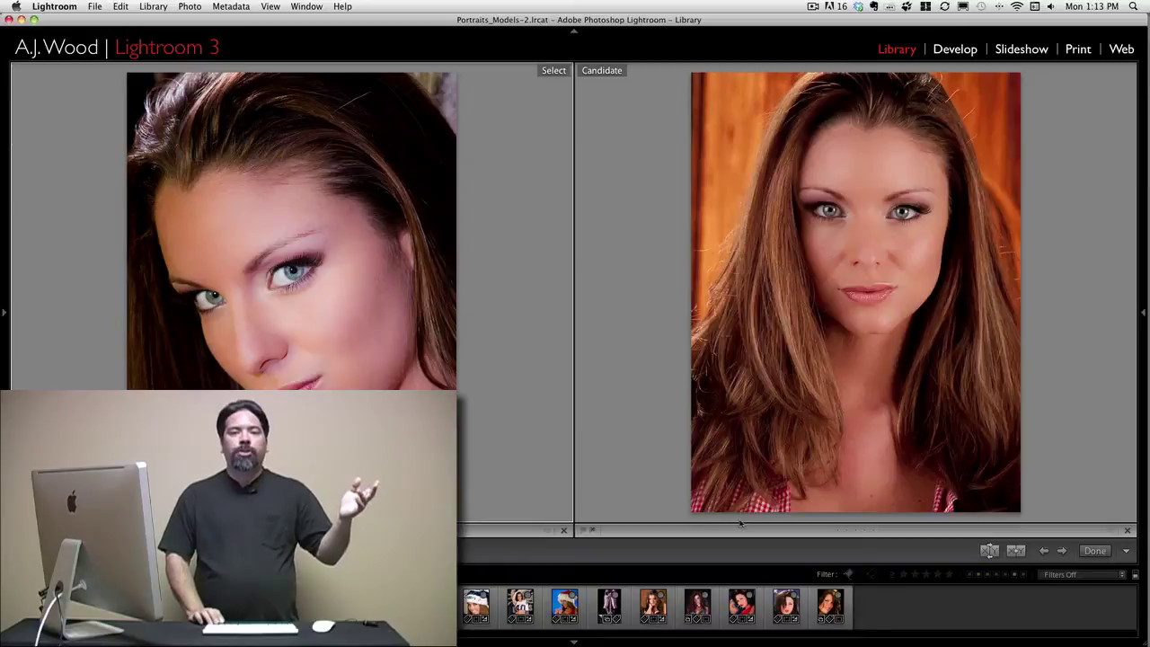
pyautogui.press('Left')
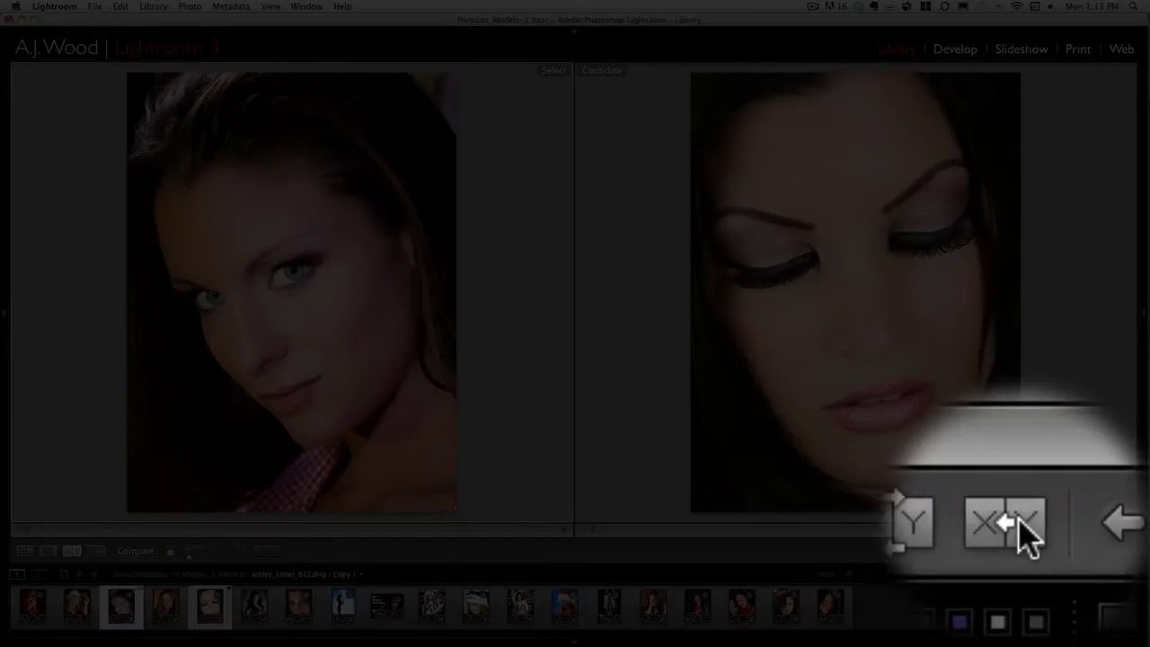
pyautogui.click(1016, 550)
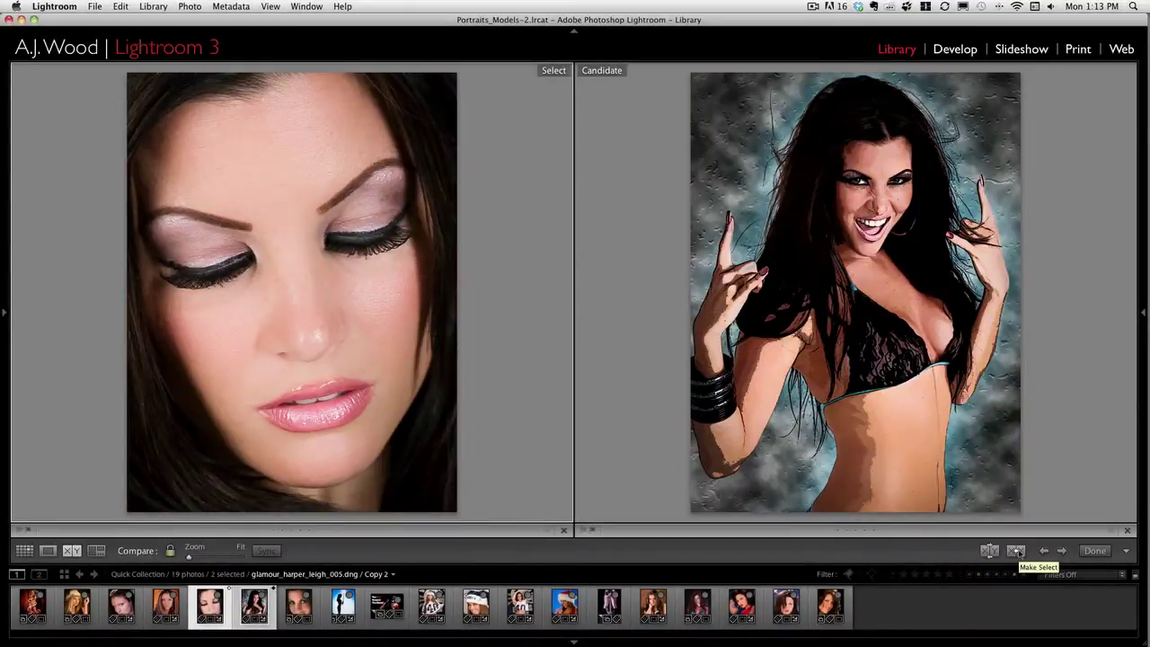
pyautogui.press('Right')
pyautogui.press('Right')
pyautogui.press('Right')
pyautogui.press('Right')
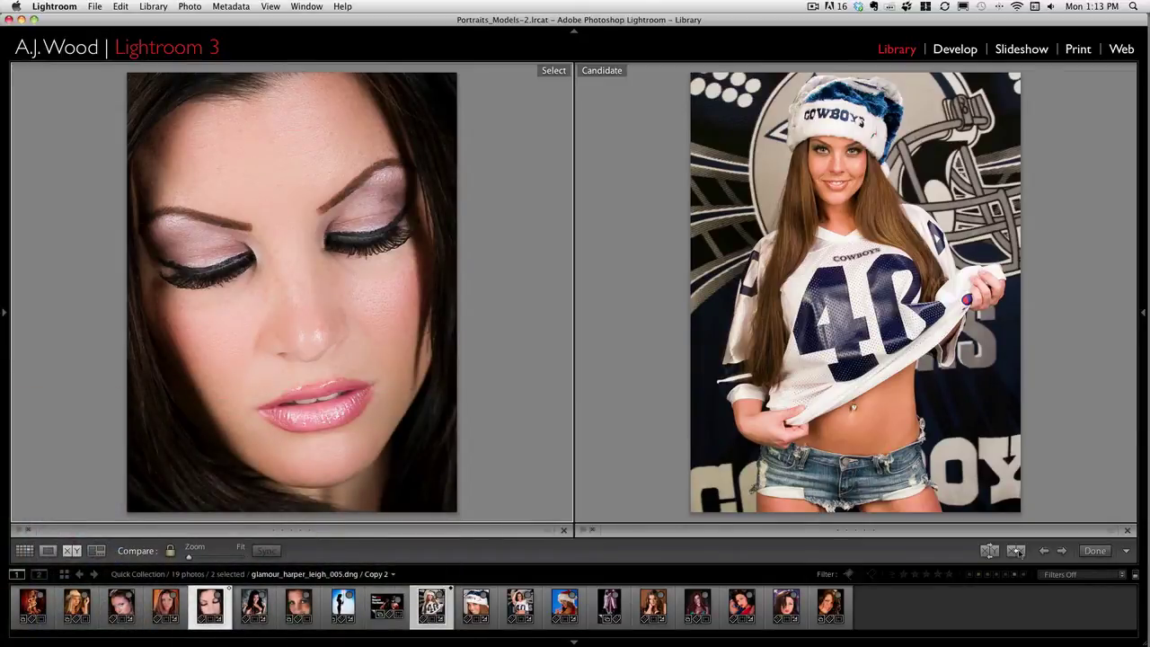
# Go from Loupe back to Grid view with both side panels shown.
pyautogui.press('e')
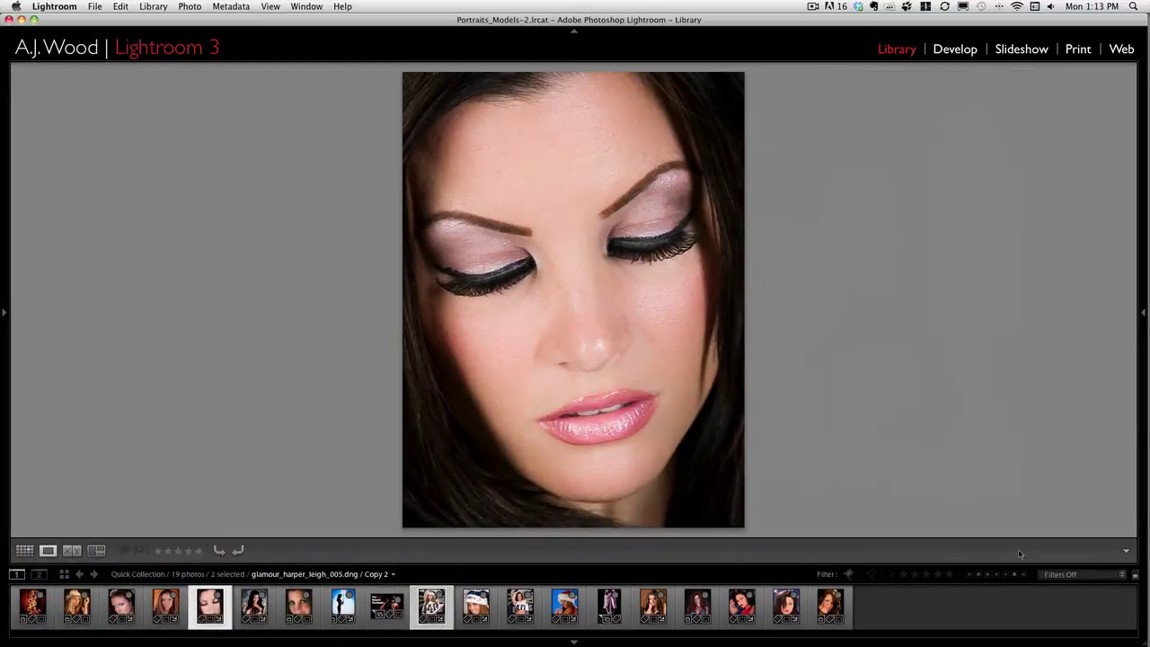
pyautogui.press('g')
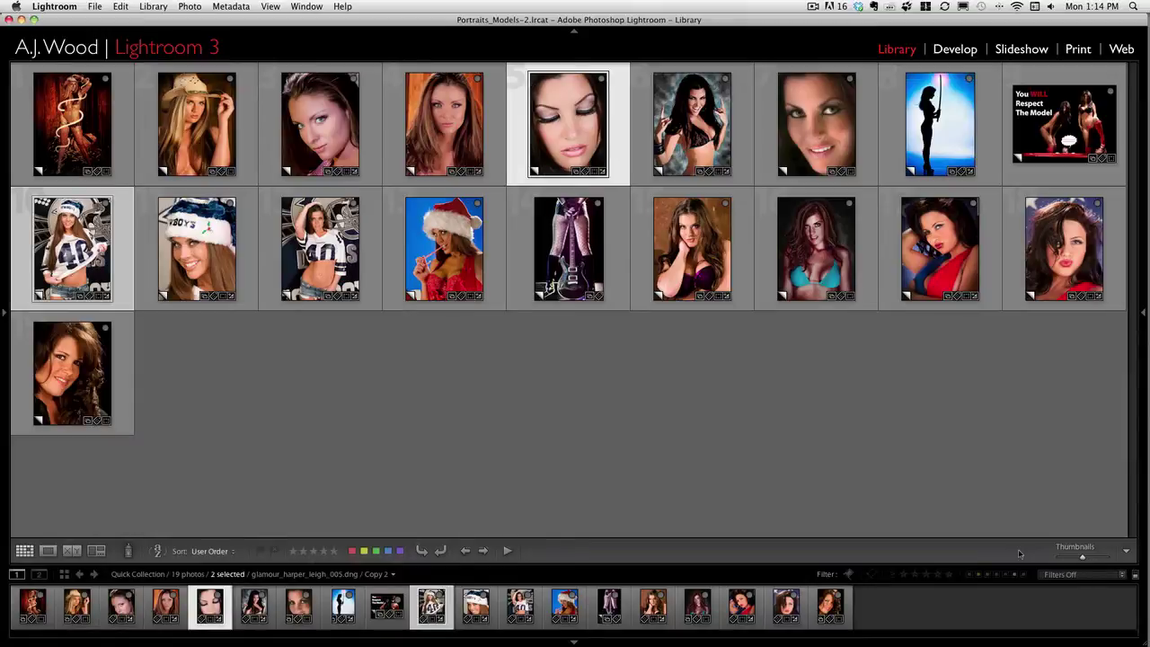
pyautogui.press('Tab')
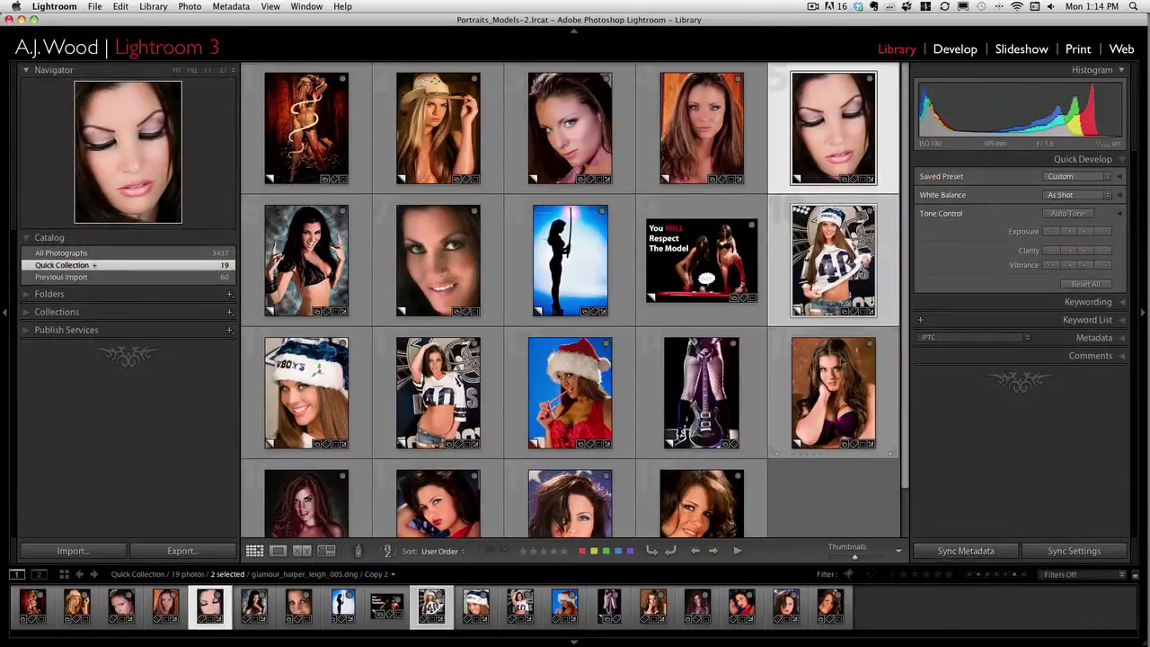
# Collapse Catalog and expand Publish Services, Collections, Folders and Catalog in the left panel.
pyautogui.press('alt')
pyautogui.keyDown('alt'); pyautogui.click(26, 238); pyautogui.keyUp('alt')
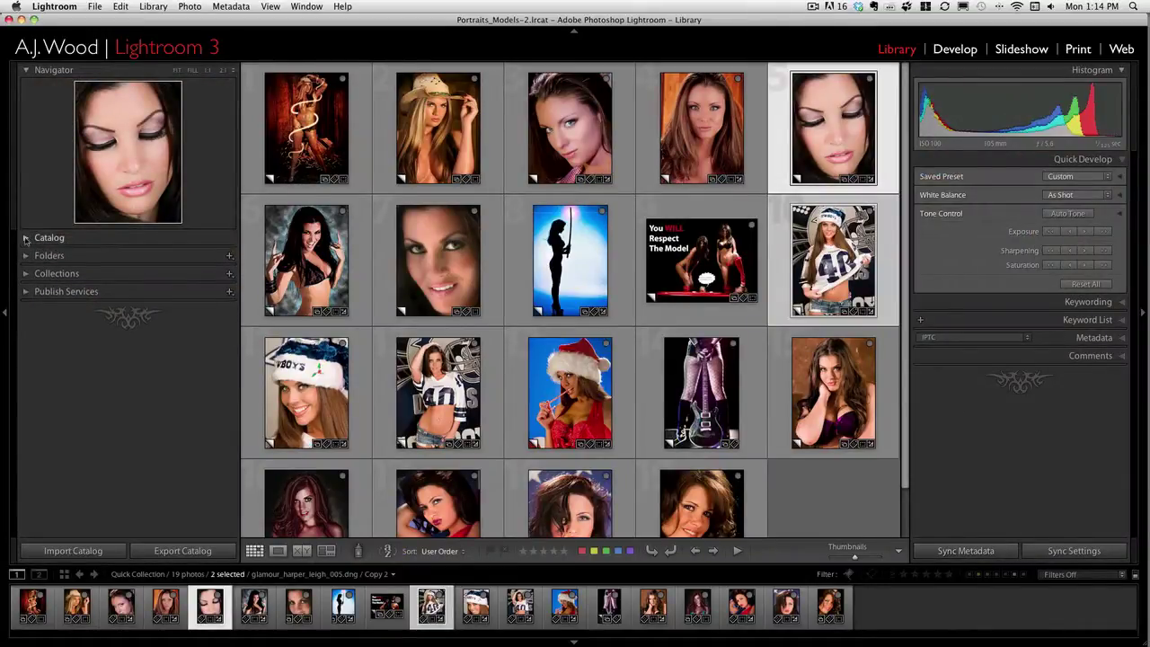
pyautogui.click(26, 293)
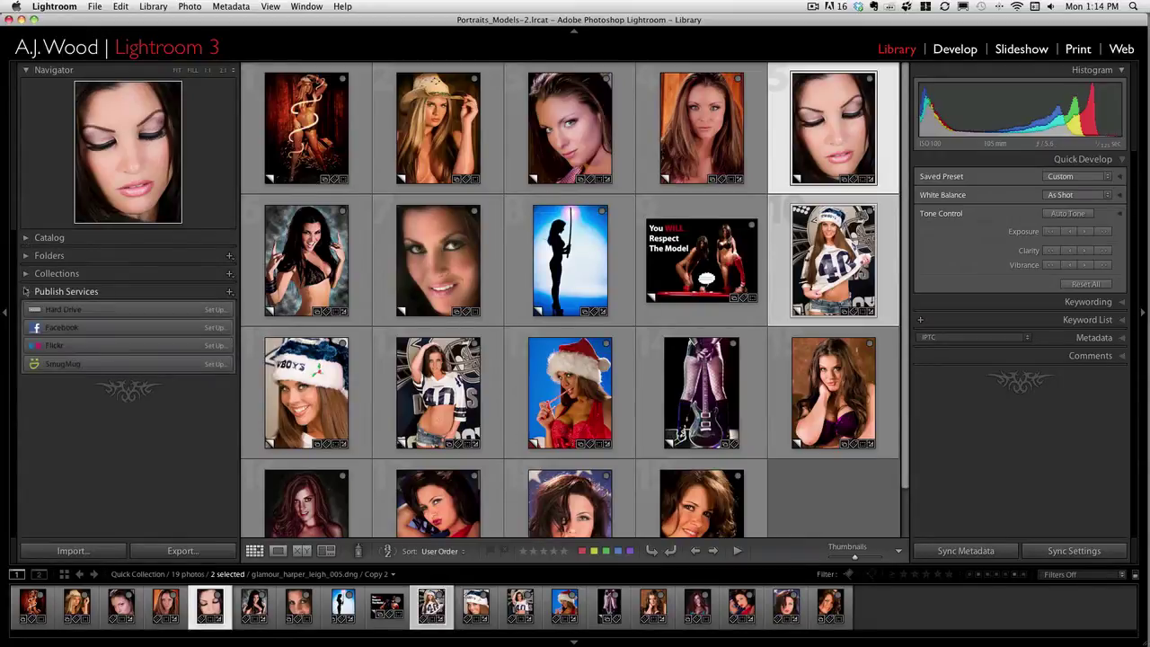
pyautogui.click(26, 275)
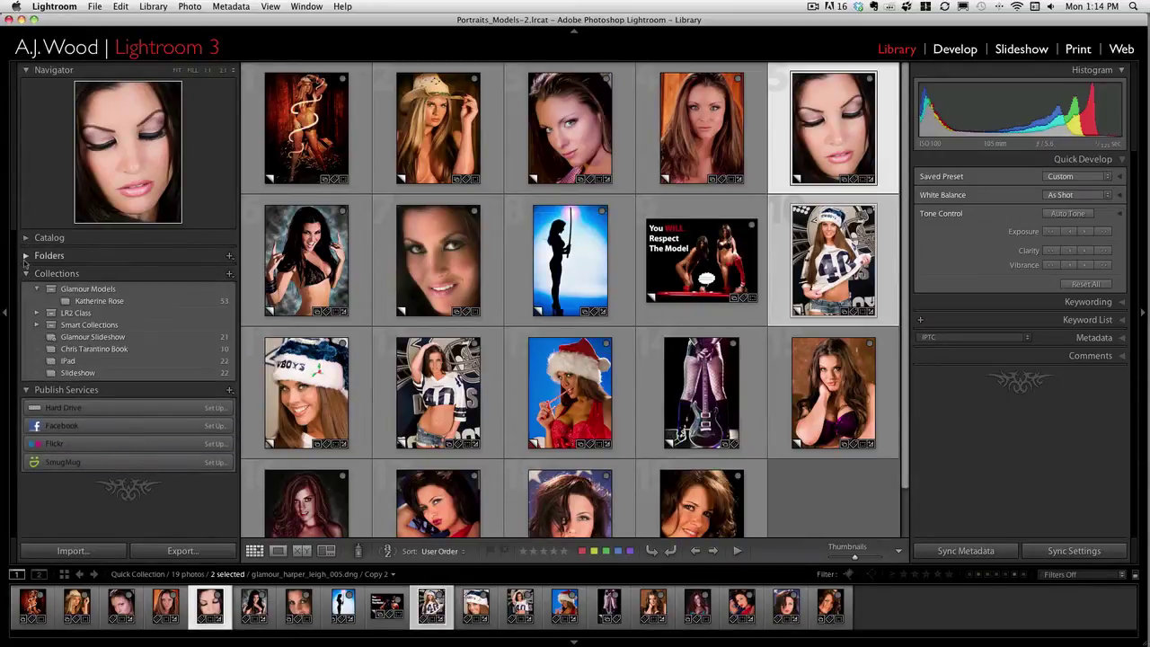
pyautogui.click(26, 256)
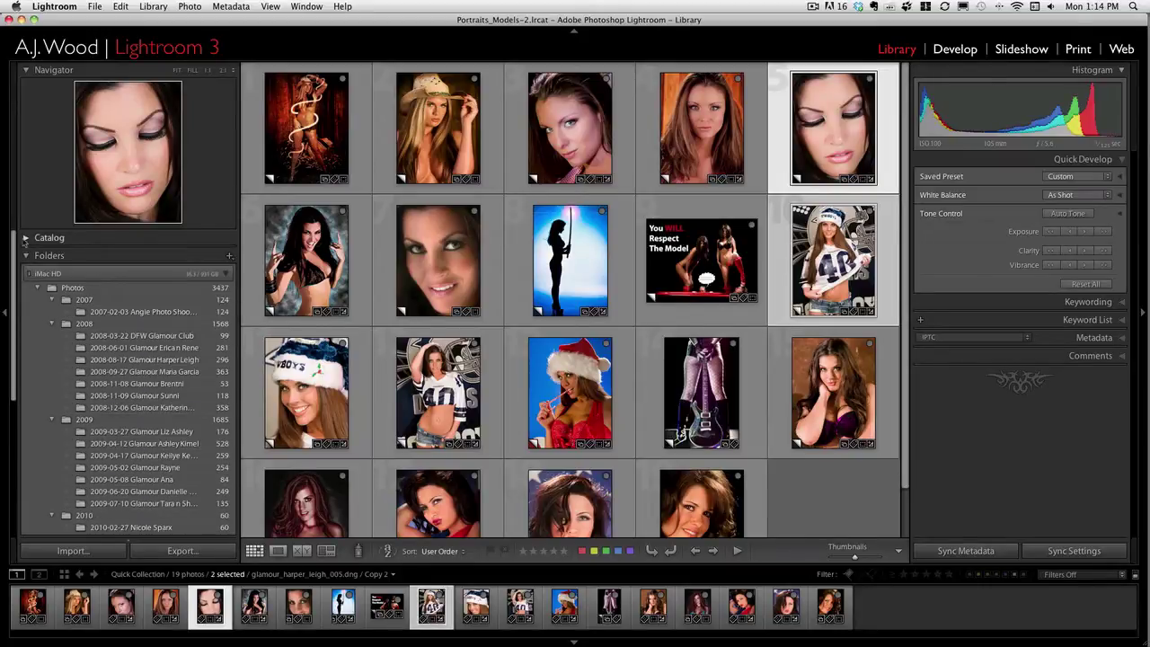
pyautogui.click(25, 238)
pyautogui.scroll(-6, 20, 306)
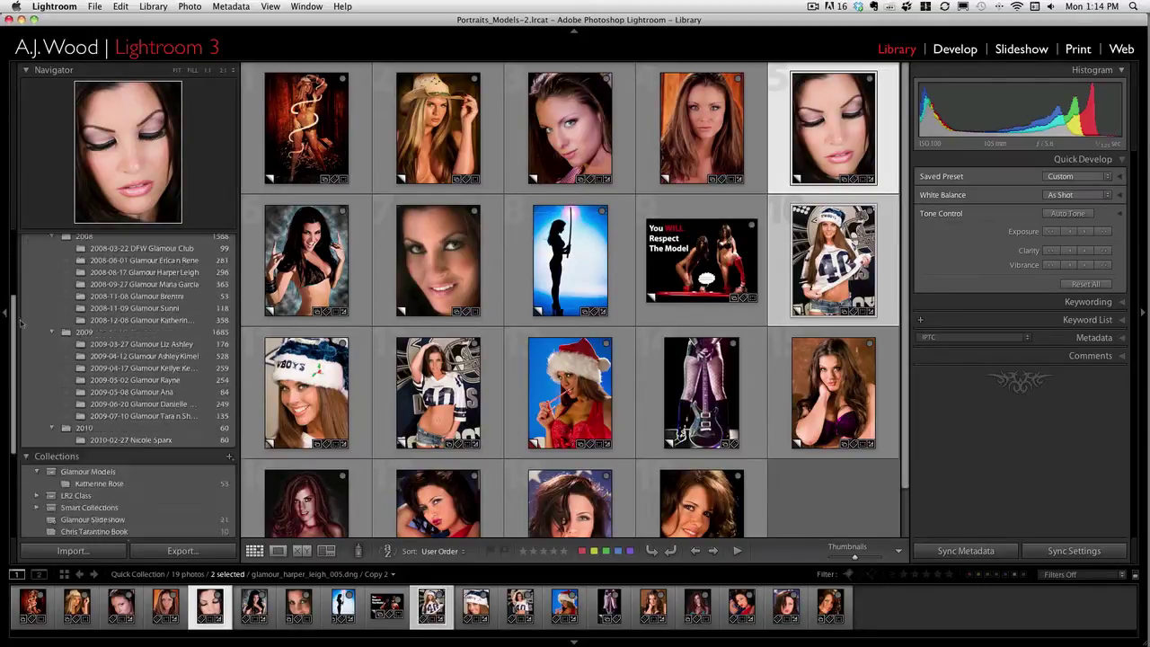
pyautogui.scroll(5, 20, 330)
pyautogui.scroll(-5, 20, 330)
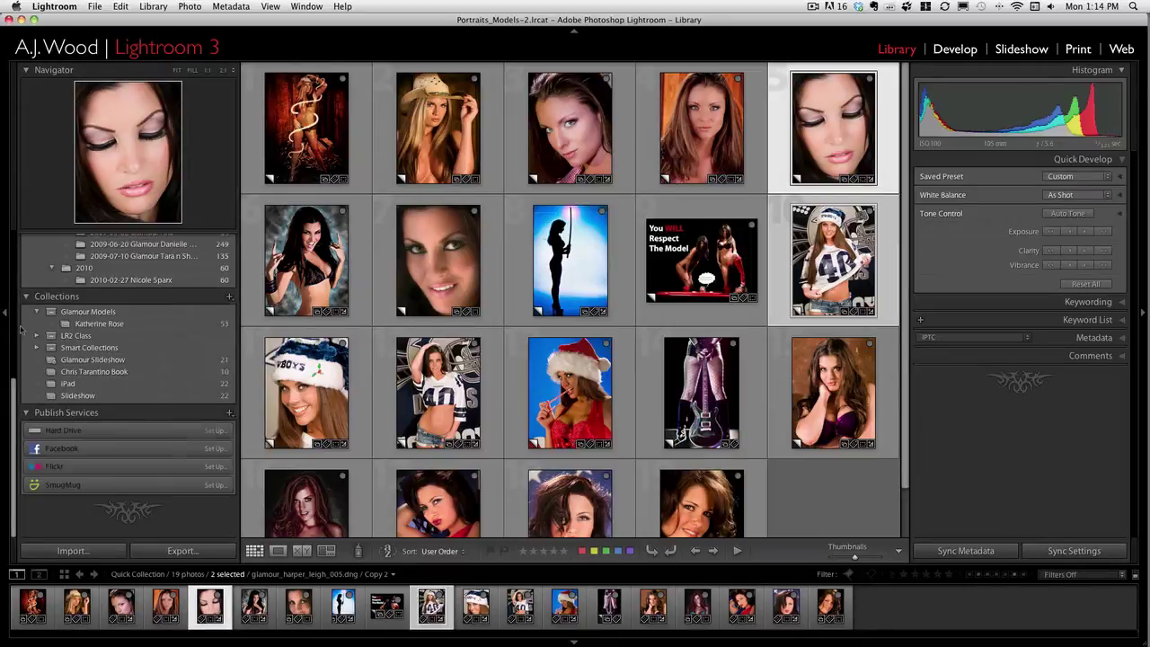
pyautogui.scroll(5, 20, 330)
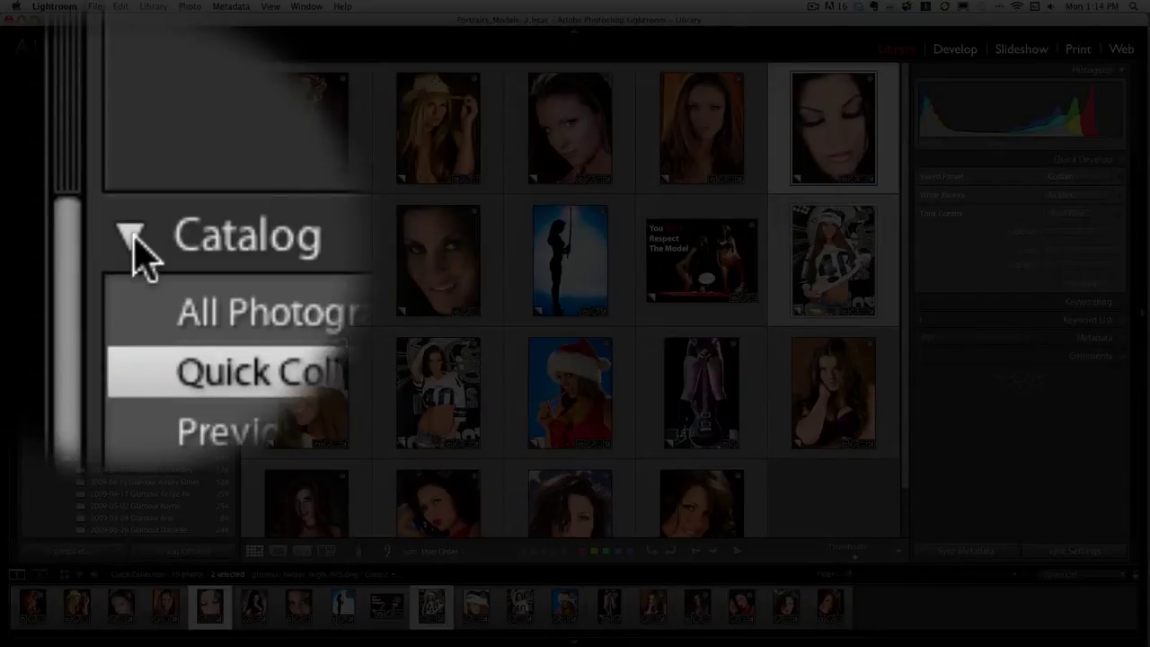
# Enable Solo Mode and open Collections, Publish Services, Folders and Catalog one at a time.
pyautogui.click(131, 235)
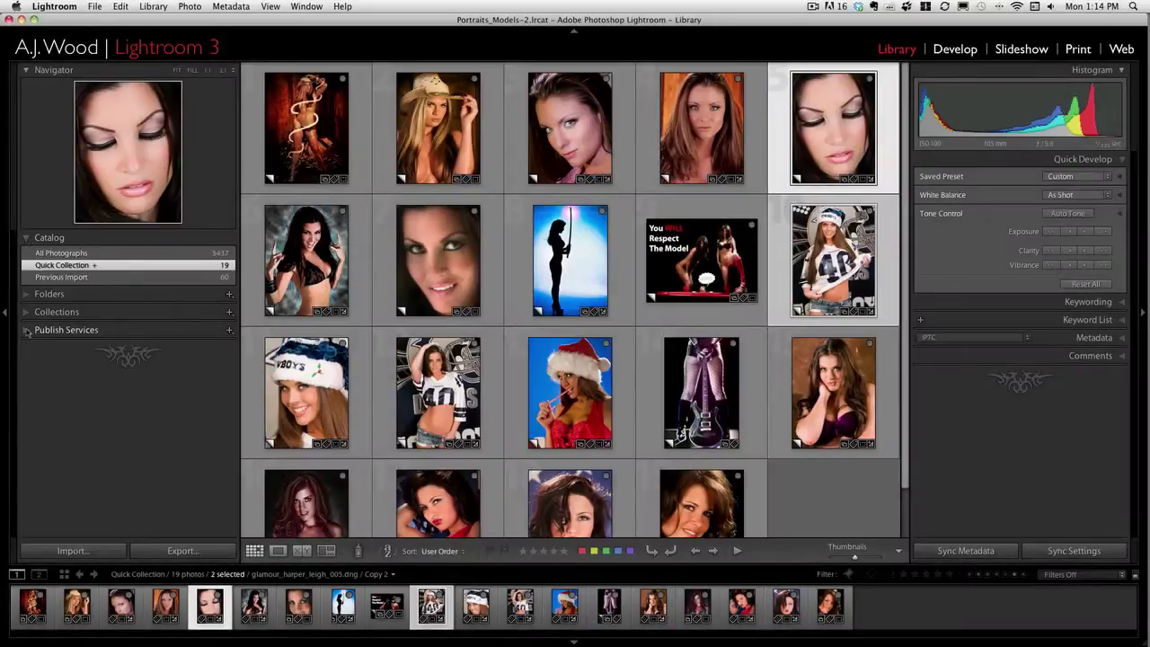
pyautogui.click(26, 313)
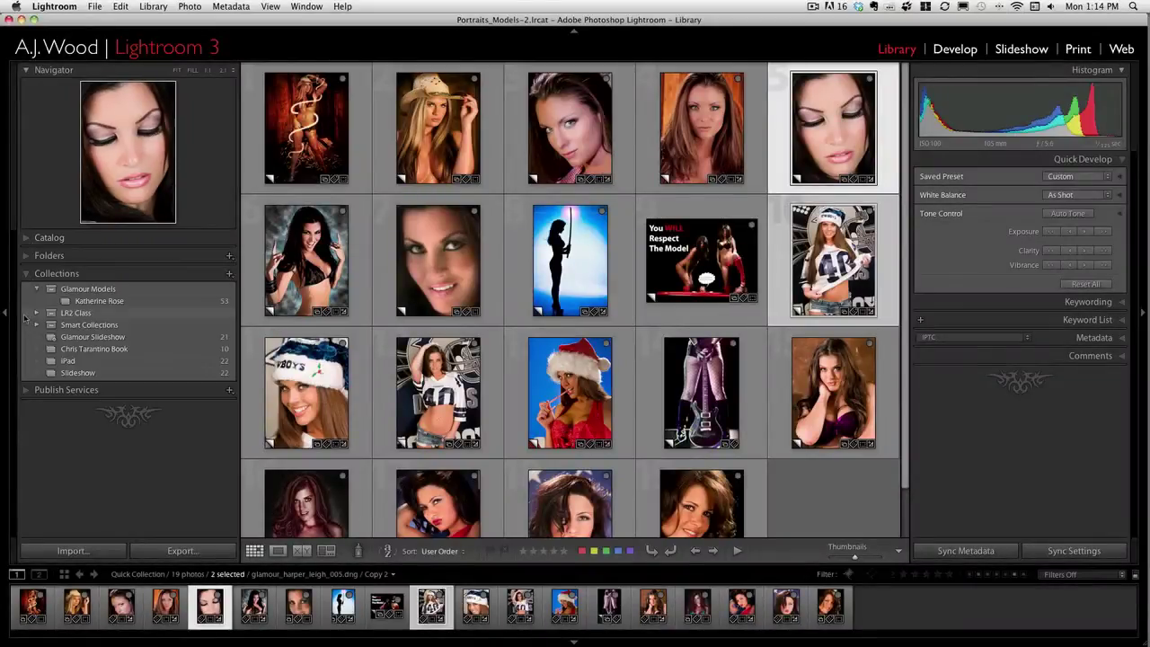
pyautogui.click(26, 392)
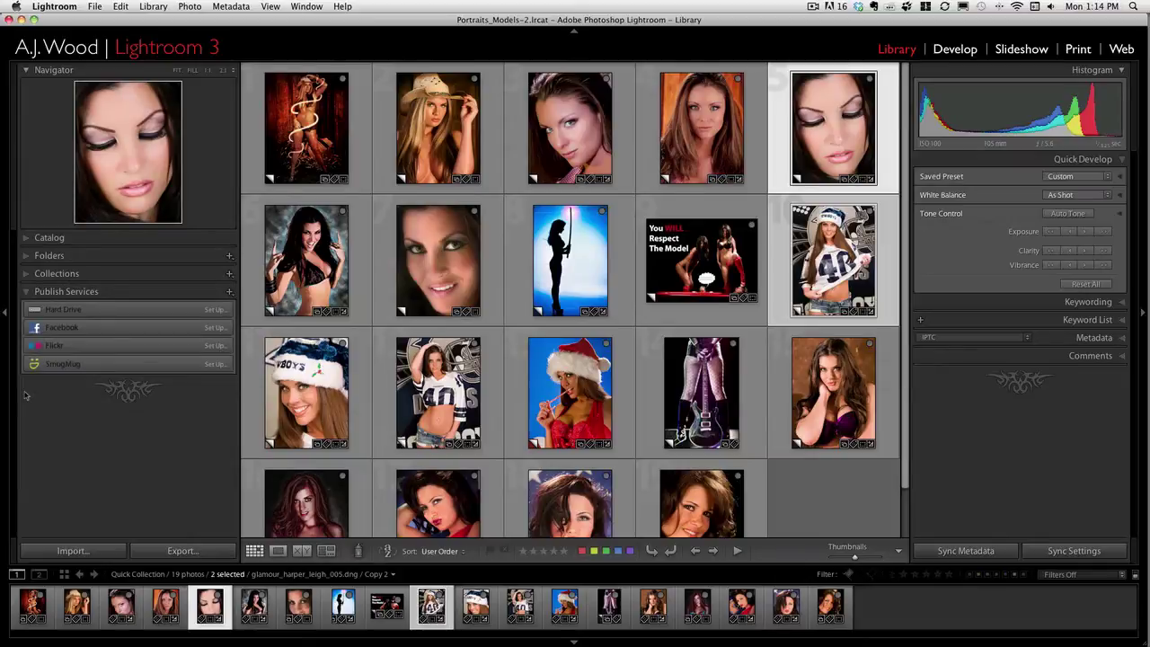
pyautogui.click(26, 273)
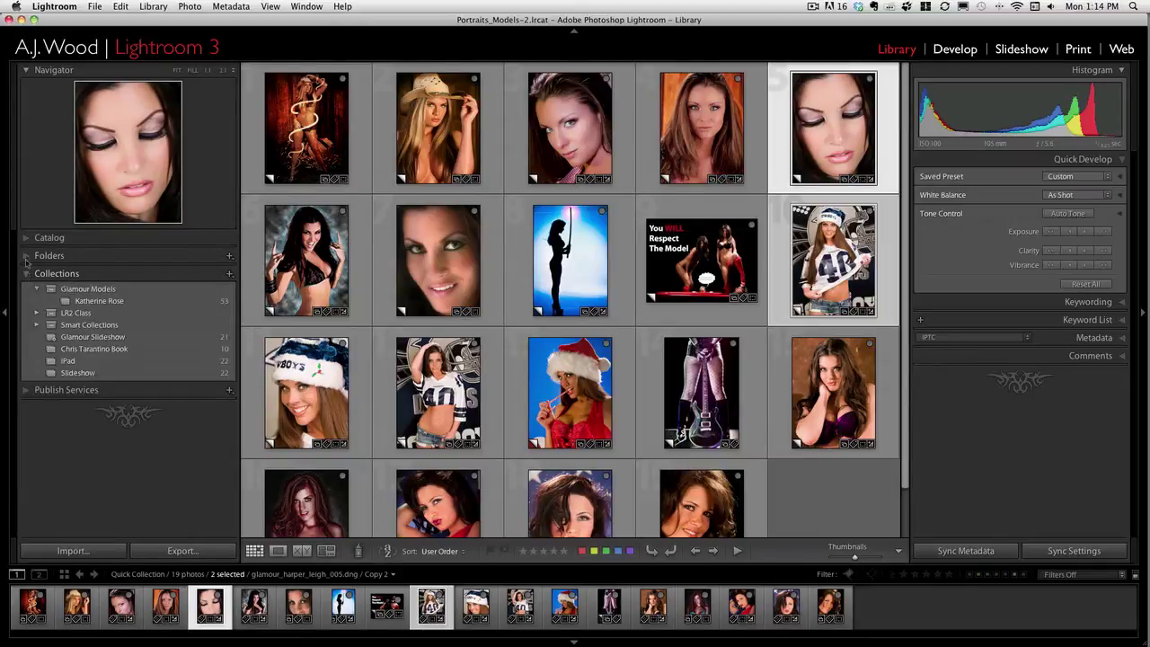
pyautogui.click(25, 256)
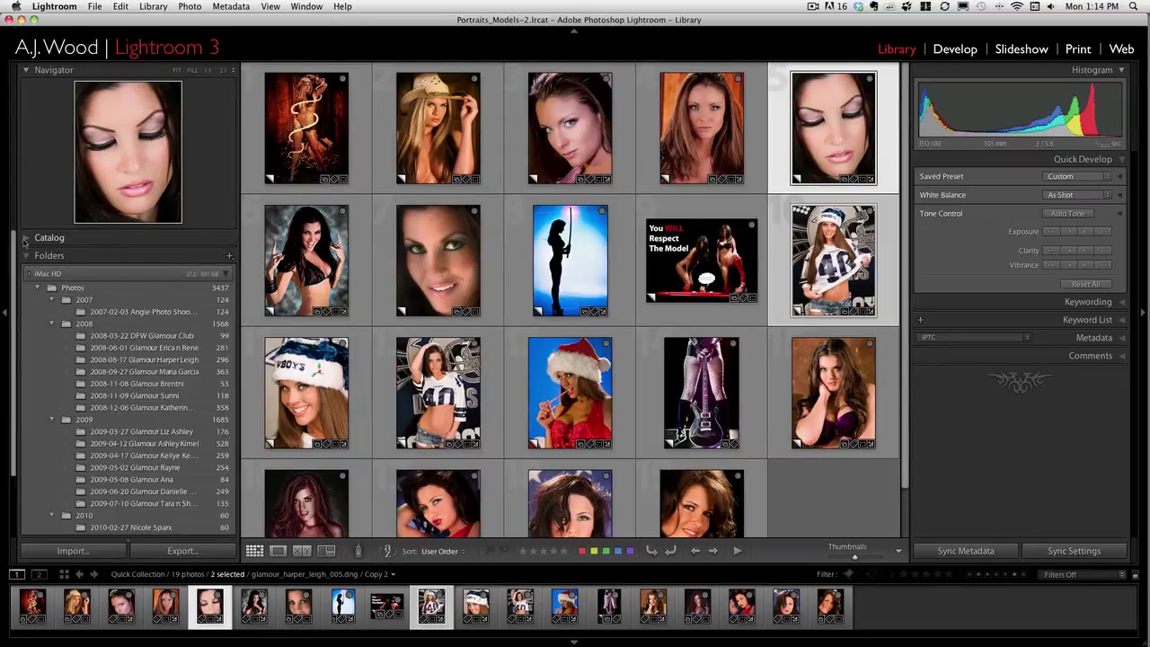
pyautogui.click(25, 238)
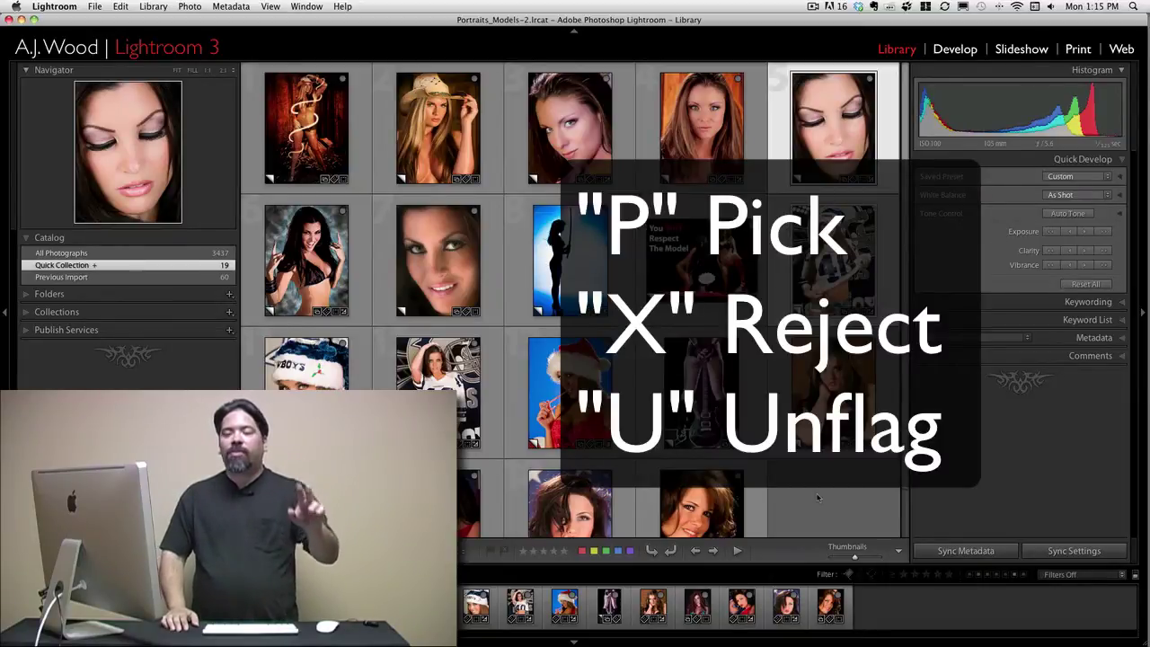
# Hide the side panels, pick the closed-eyes portrait in Loupe, and reject the Cowboys photo.
pyautogui.press('Tab')
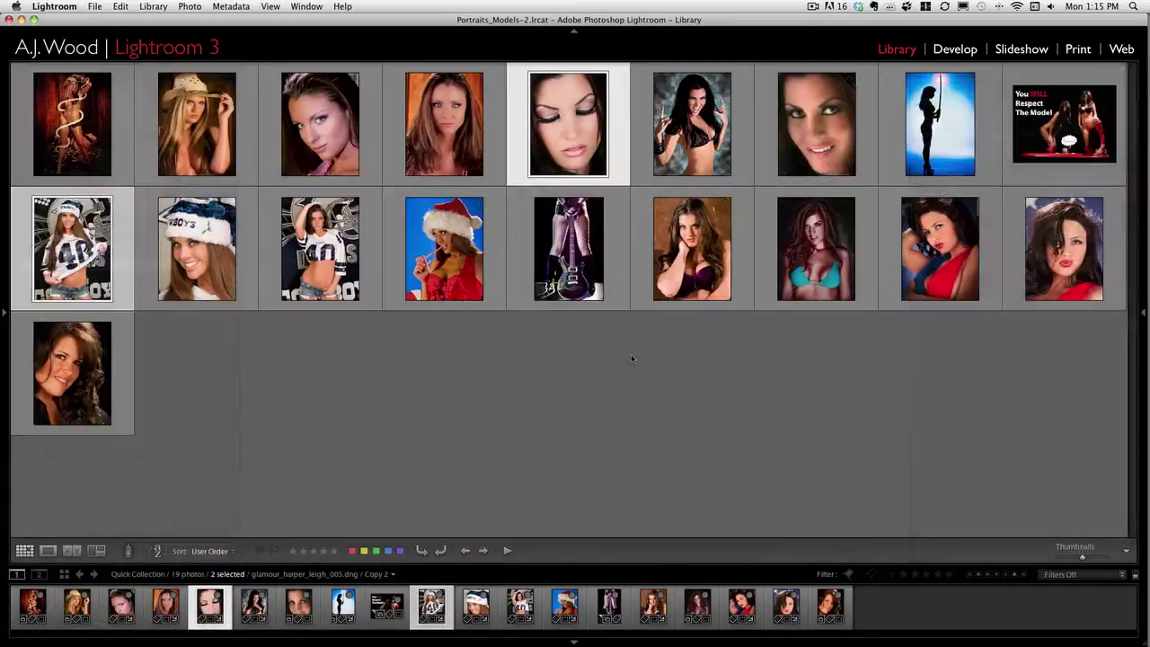
pyautogui.press('e')
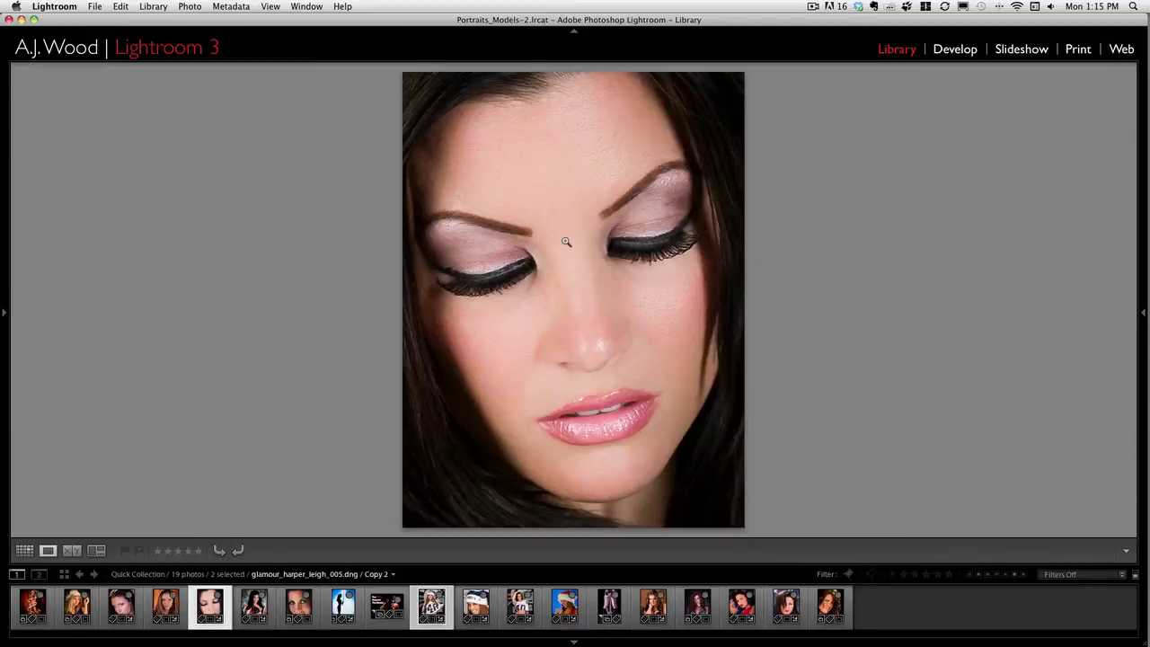
pyautogui.press('p')
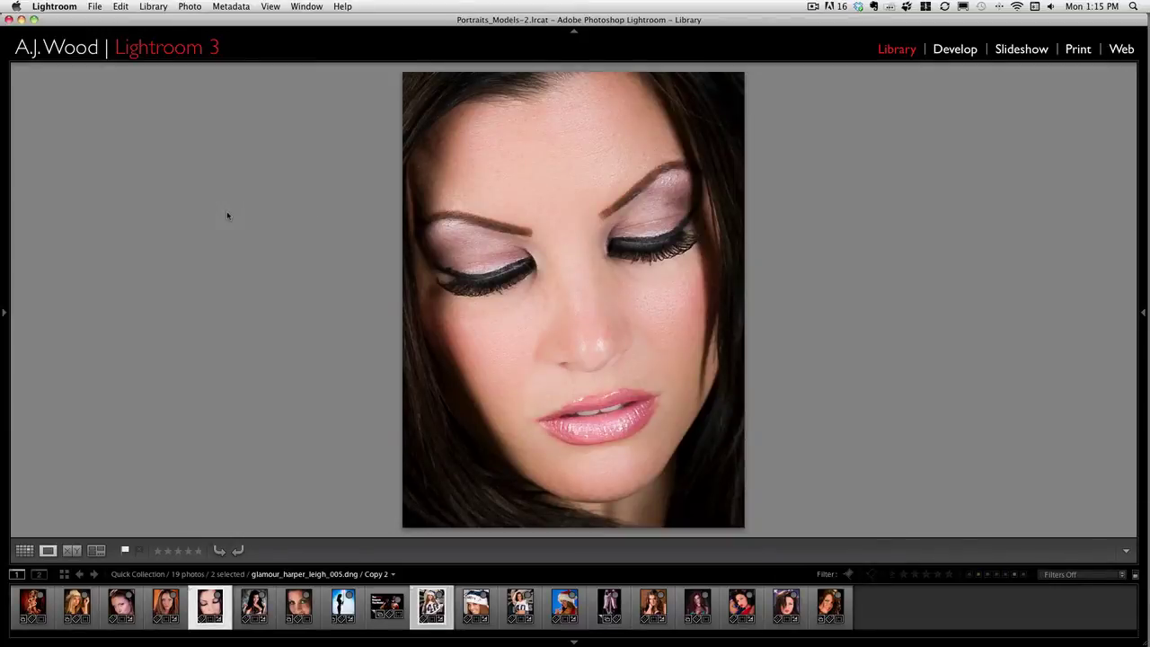
pyautogui.press('Right')
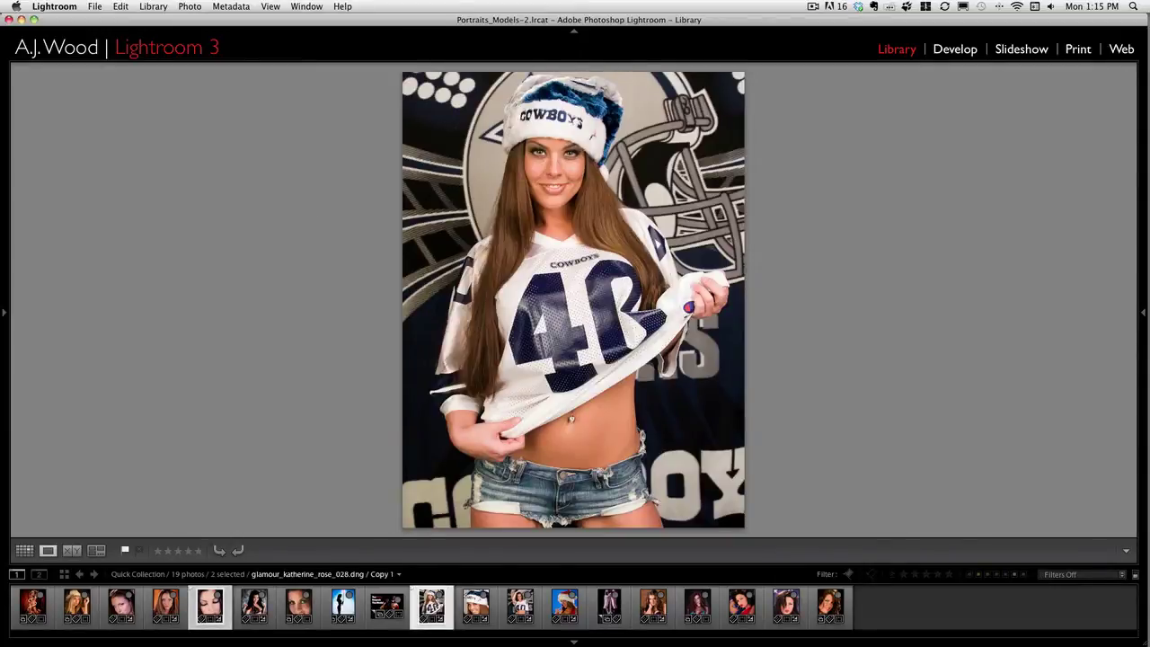
pyautogui.press('x')
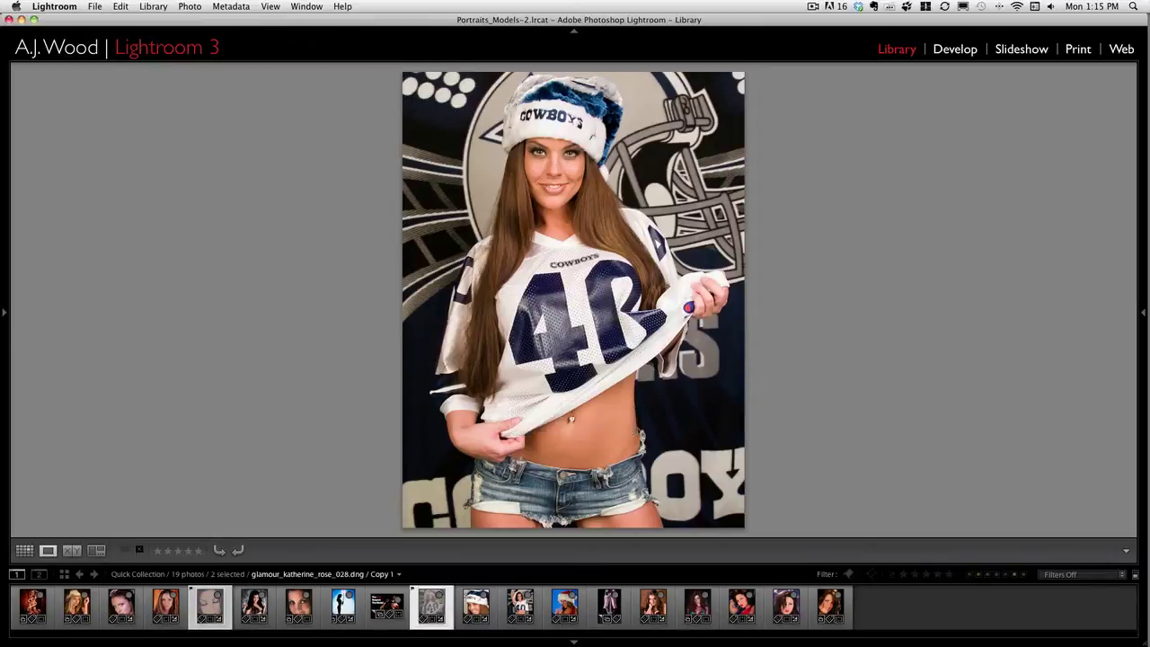
# Unflag and re-reject the Cowboys photo, re-pick the closed-eyes portrait, and return to Grid.
pyautogui.press('Left')
pyautogui.press('Right')
pyautogui.press('u')
pyautogui.press('x')
pyautogui.press('Left')
pyautogui.press('p')
pyautogui.press('Right')
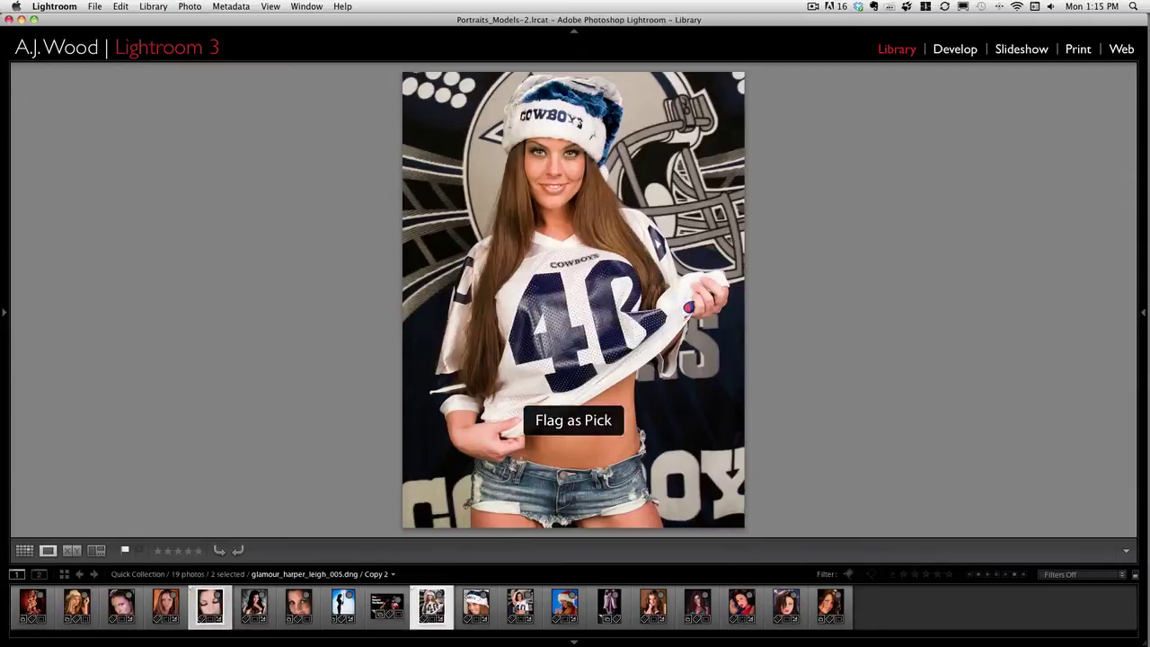
pyautogui.press('Left')
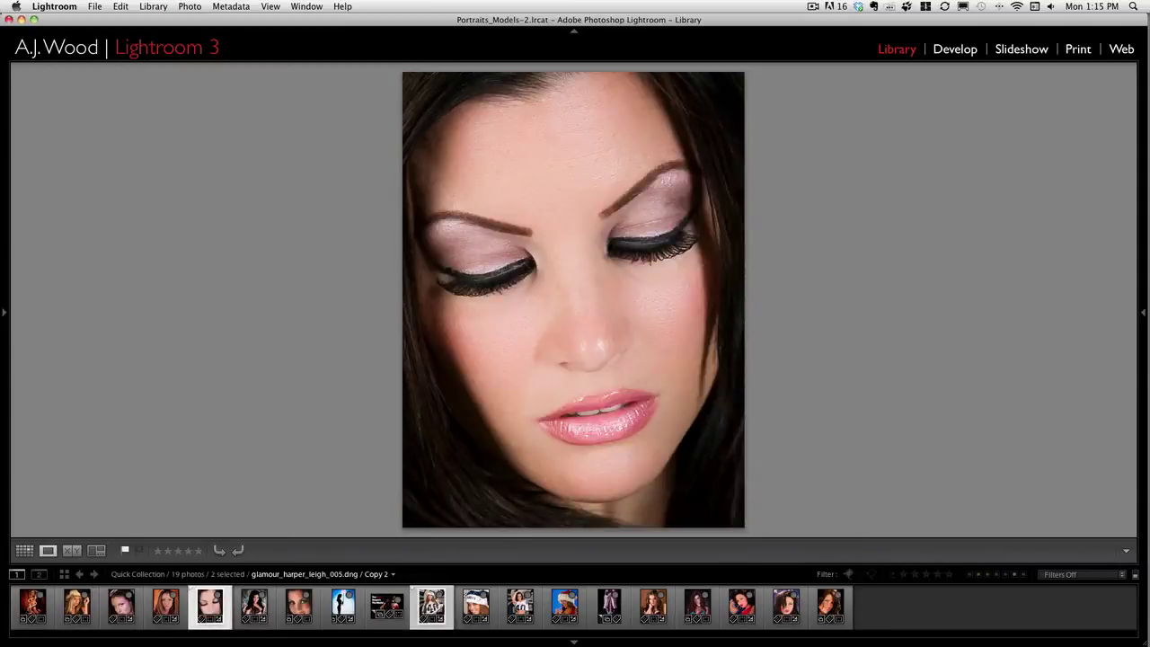
pyautogui.press('g')
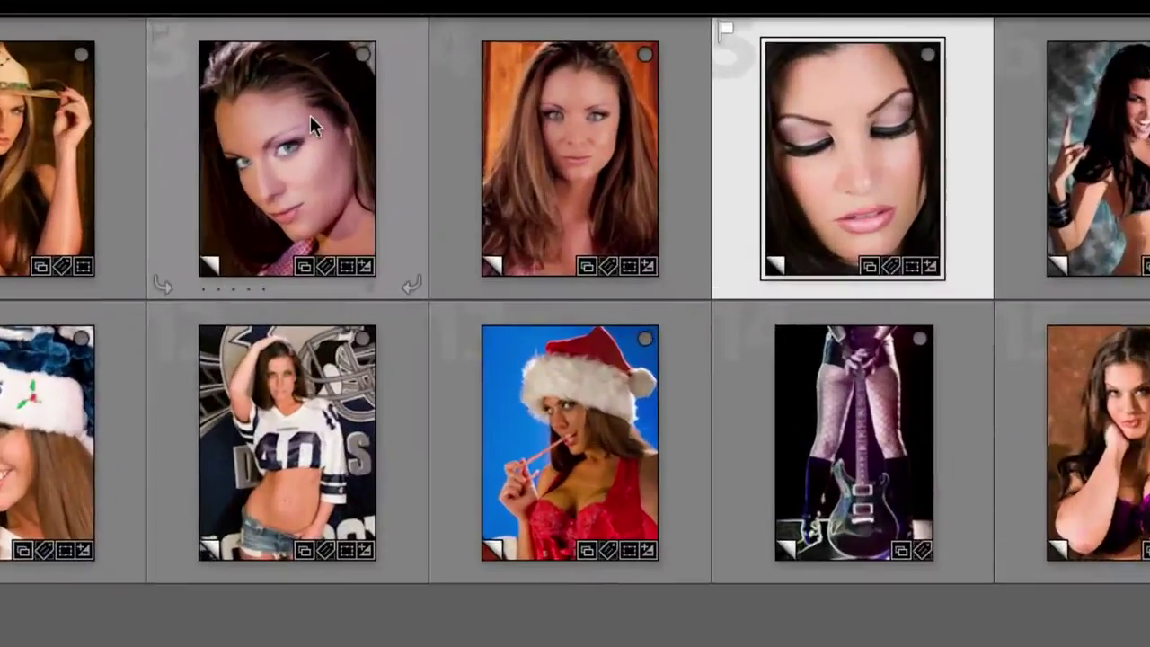
# Flag the third photo as a pick and reject, then unflag, the fourth photo.
pyautogui.press('p')
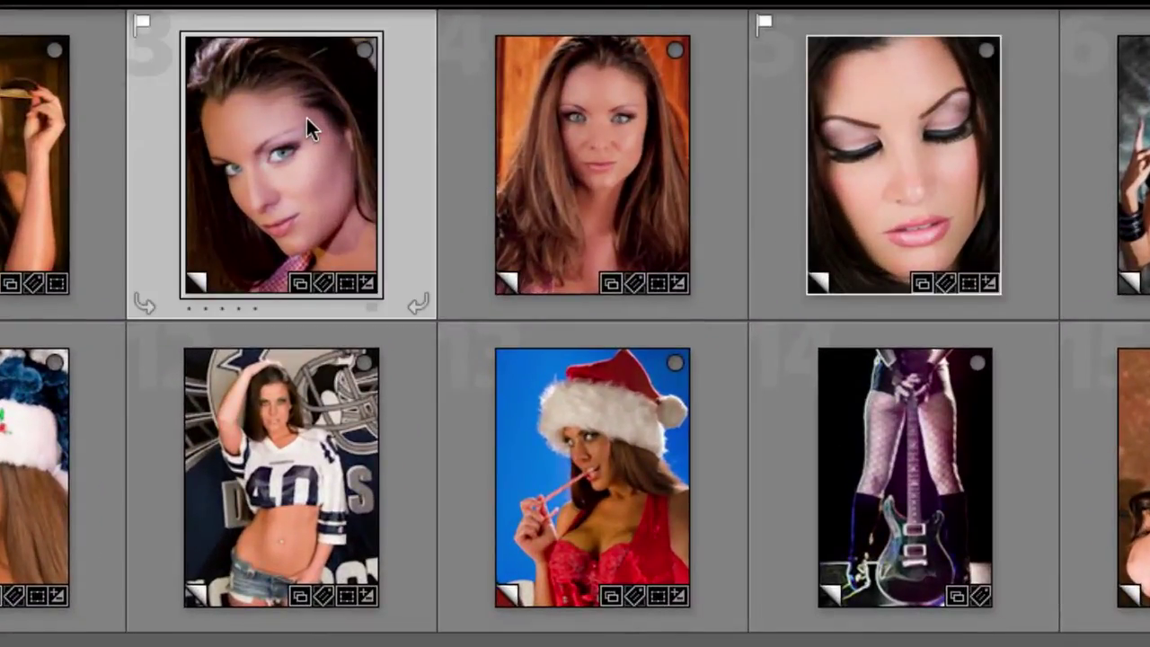
pyautogui.press('Right')
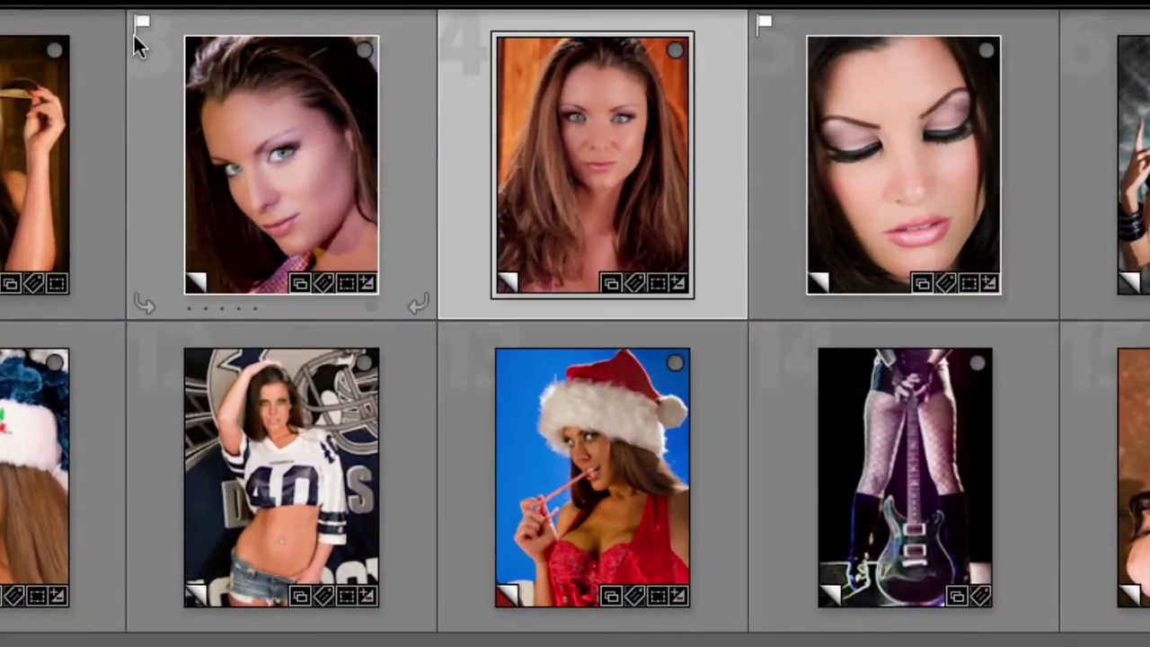
pyautogui.press('x')
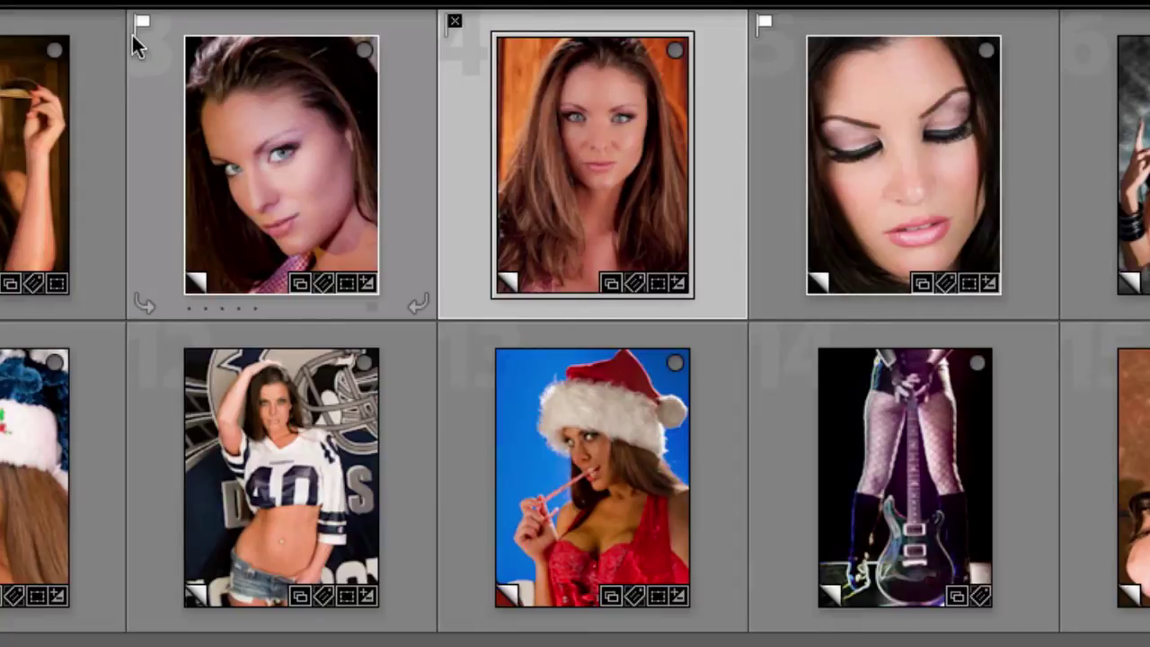
pyautogui.click(455, 27)
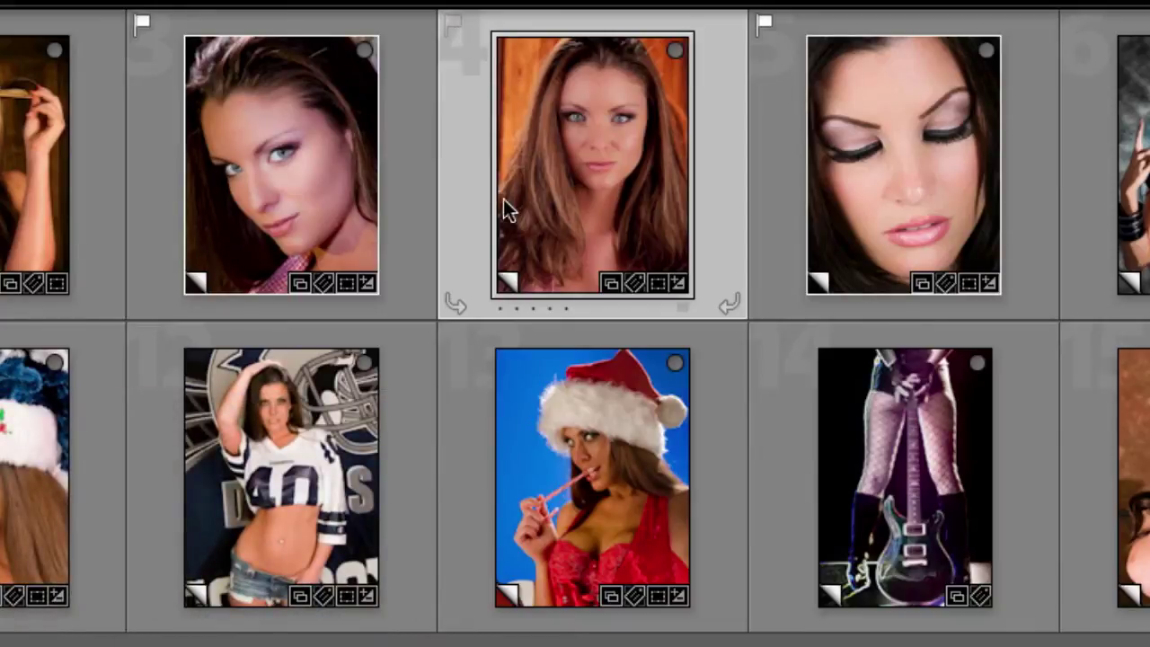
# Enlarge the thumbnails, rate the fourth photo 1 through 5 stars, then clear its rating.
pyautogui.press('=')
pyautogui.press('=')
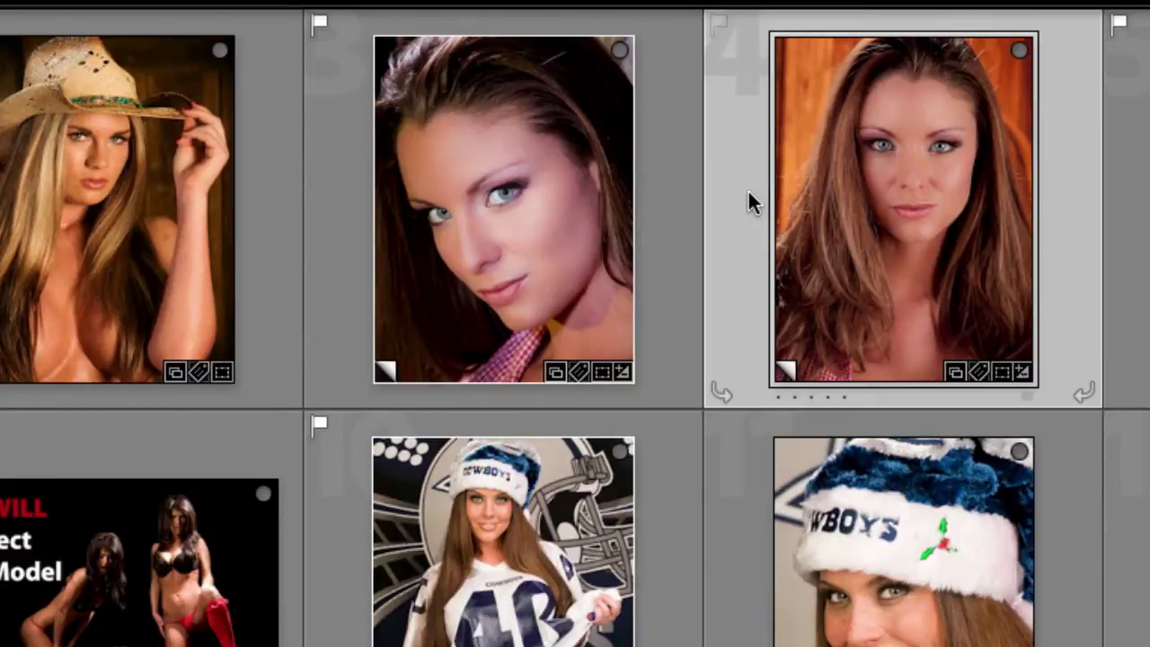
pyautogui.press('1')
pyautogui.press('2')
pyautogui.press('3')
pyautogui.press('4')
pyautogui.press('5')
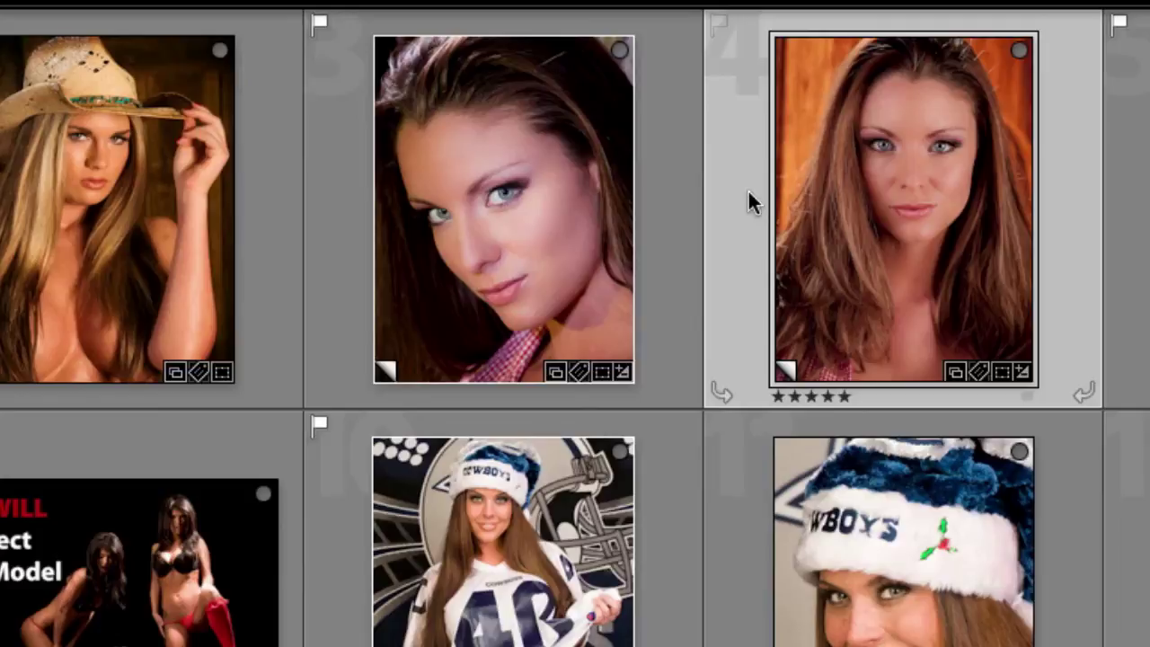
pyautogui.press('0')
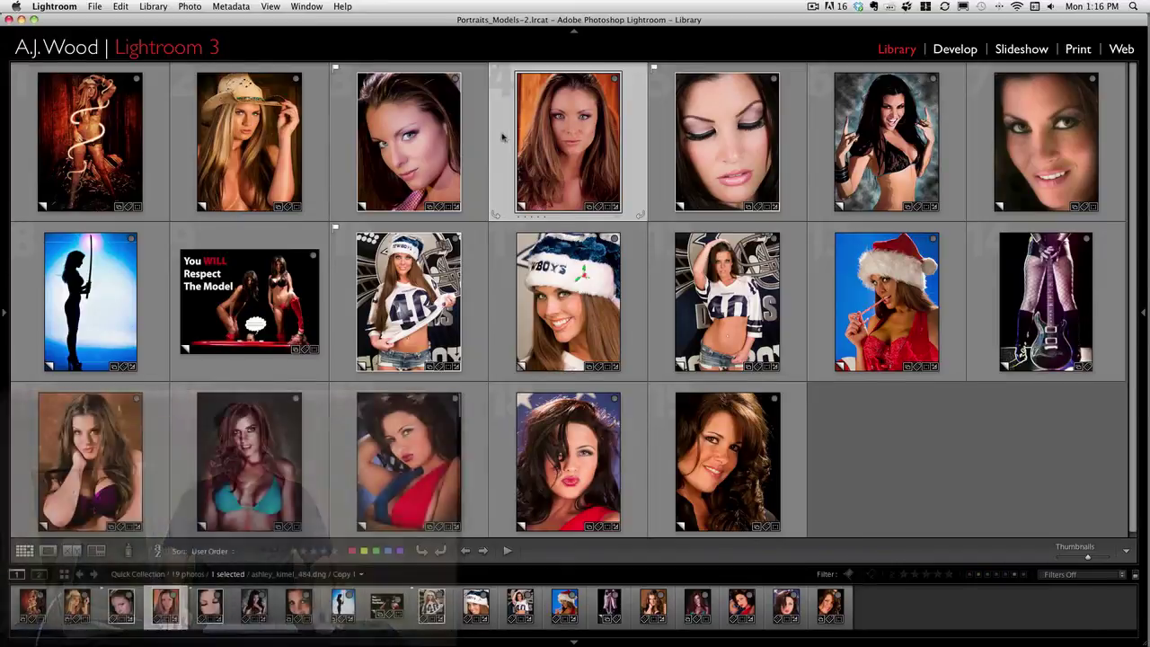
# Label all 19 photos red, then relabel photos 10–19 yellow.
pyautogui.click(108, 155)
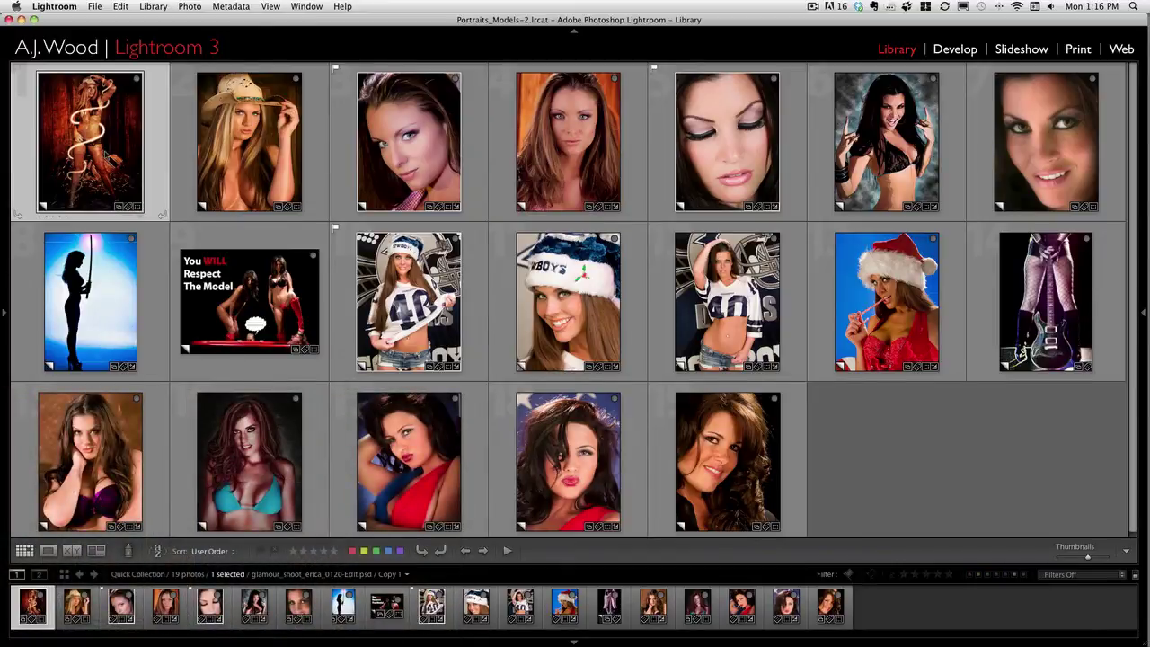
pyautogui.keyDown('shift'); pyautogui.click(707, 490); pyautogui.keyUp('shift')
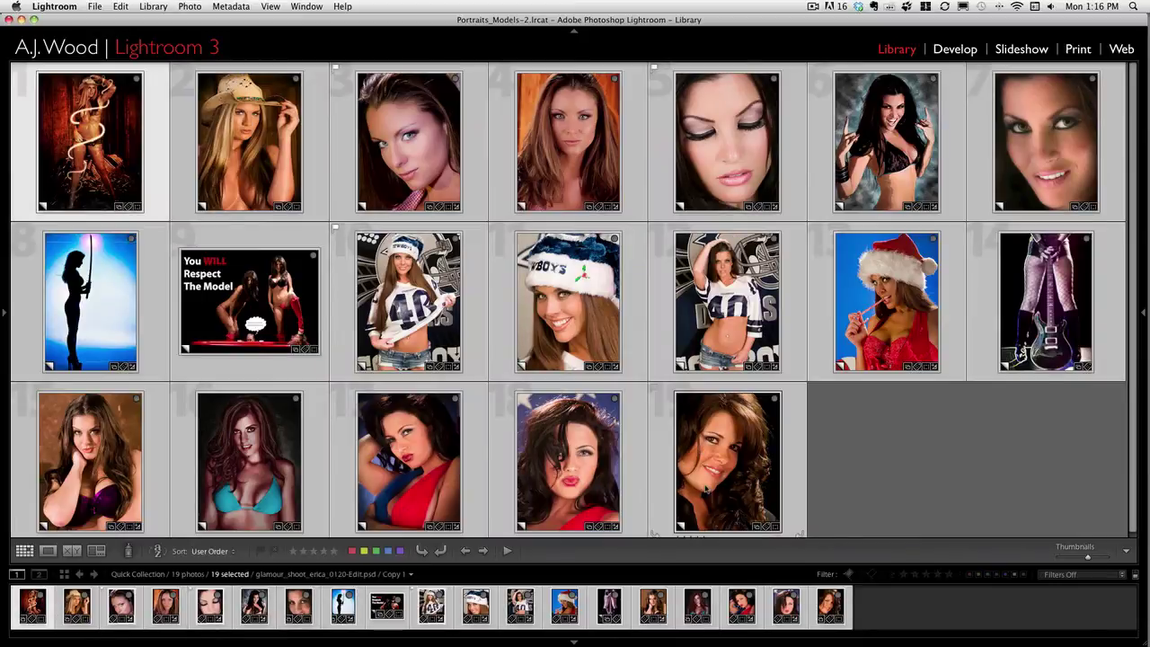
pyautogui.press('6')
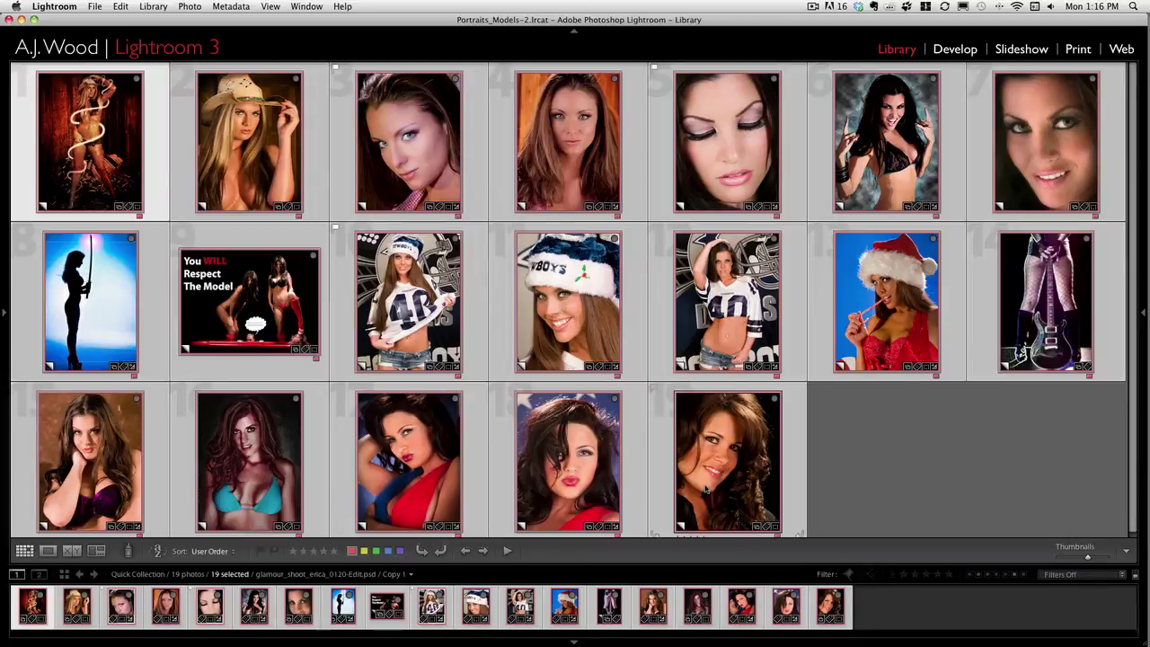
pyautogui.click(843, 469)
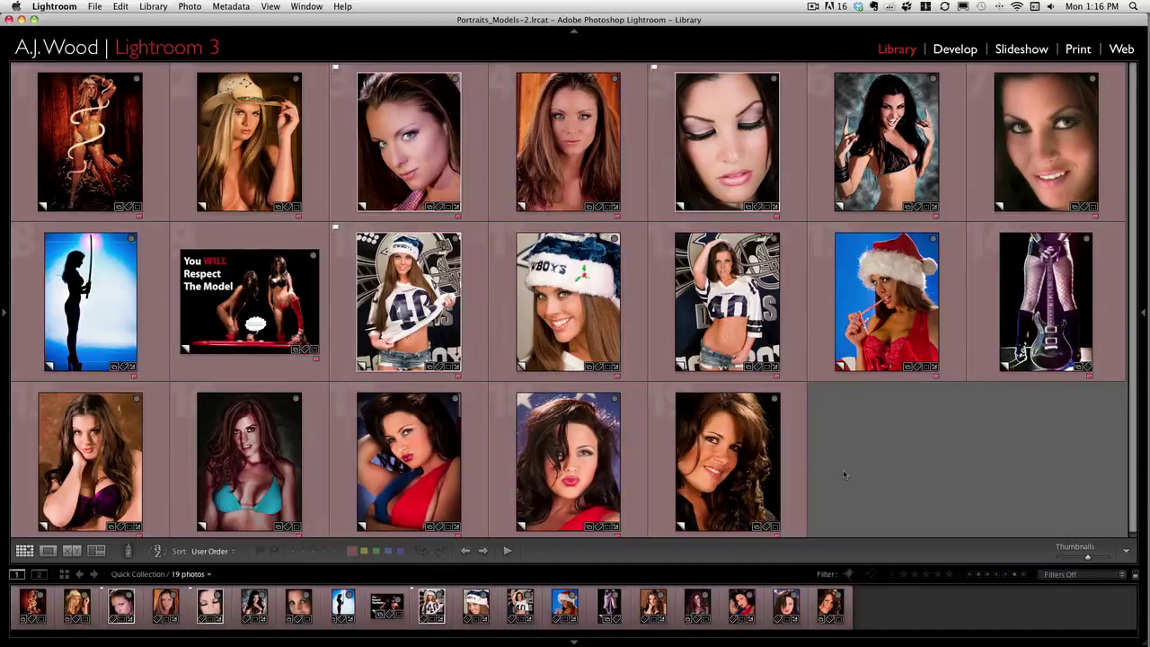
pyautogui.press('Right')
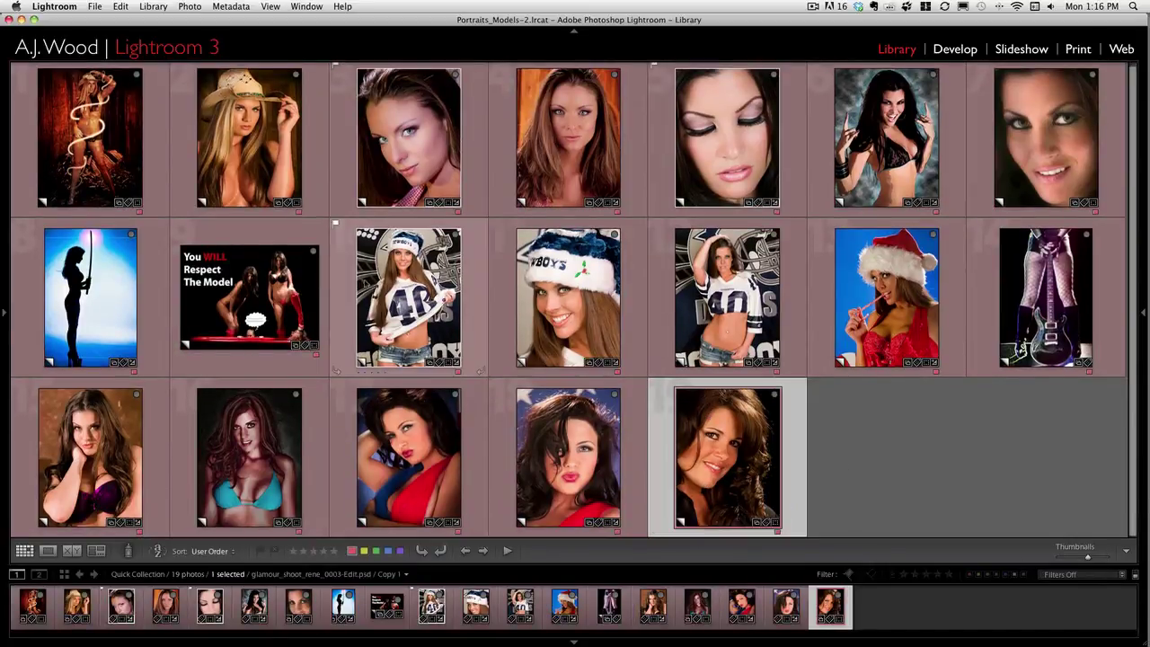
pyautogui.keyDown('shift'); pyautogui.click(370, 283); pyautogui.keyUp('shift')
pyautogui.press('7')
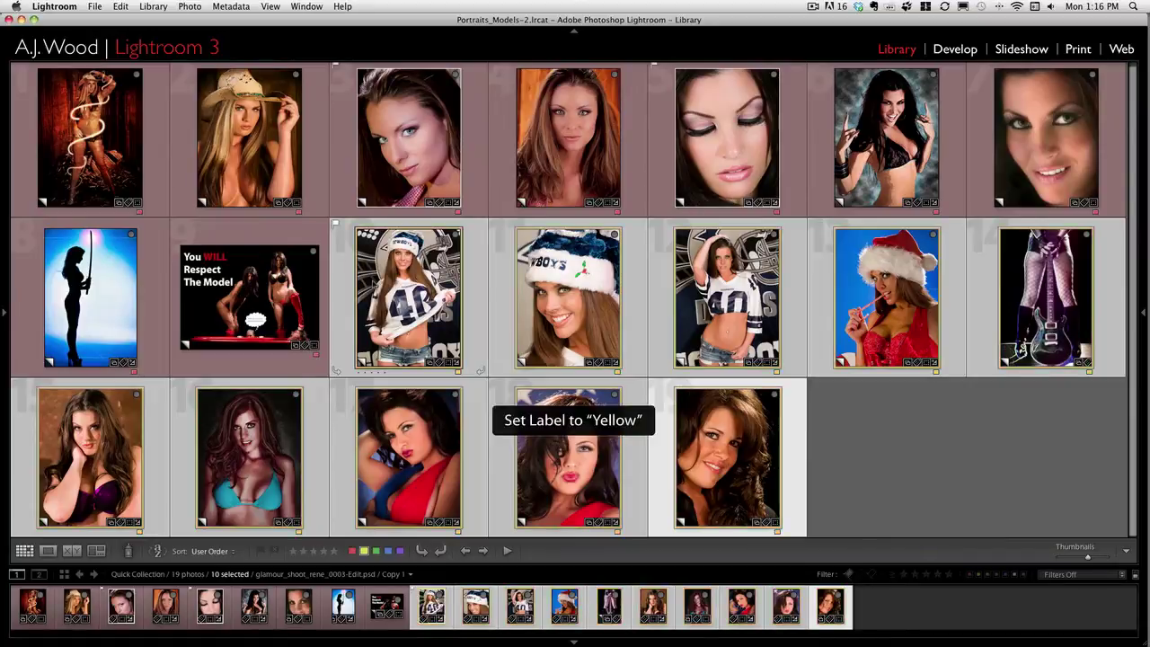
# Label photos 3–6 green and photos 8–9 blue, then deselect.
pyautogui.click(406, 81)
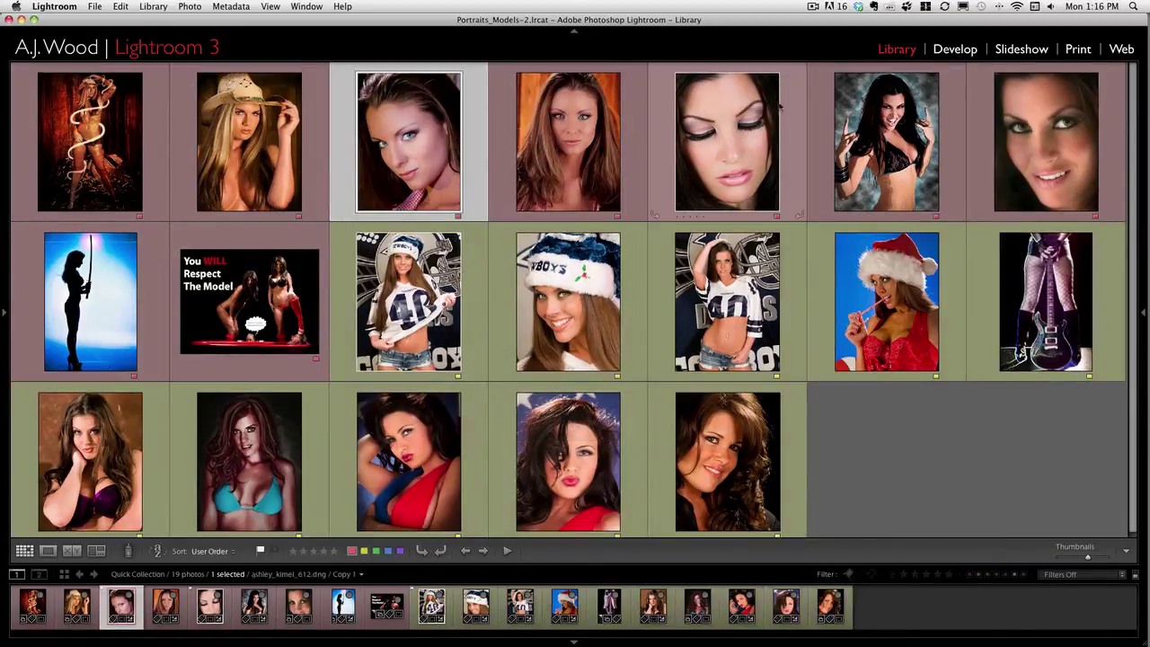
pyautogui.hotkey('shift', 'Right')
pyautogui.hotkey('shift', 'Right')
pyautogui.hotkey('shift', 'Right')
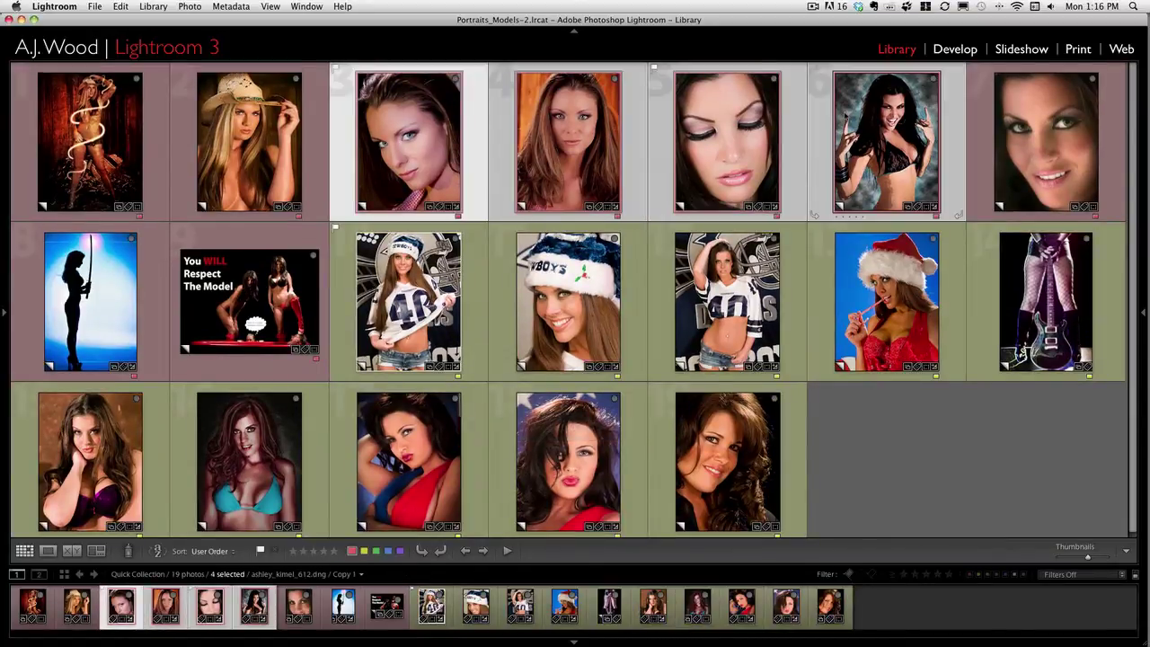
pyautogui.press('8')
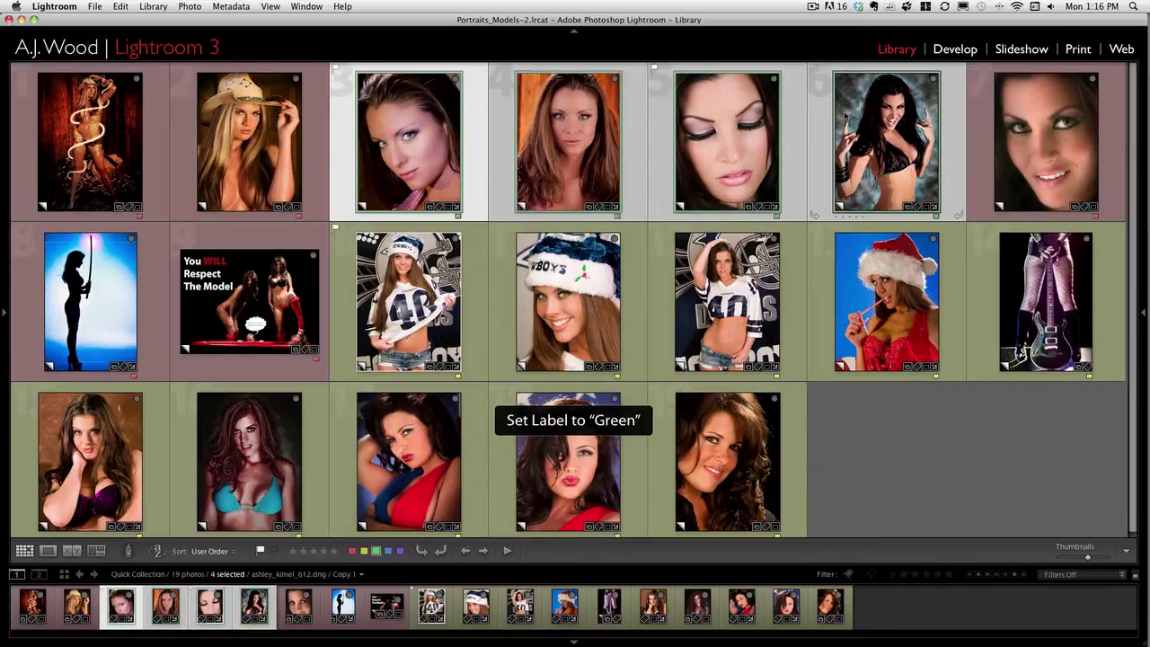
pyautogui.click(258, 289)
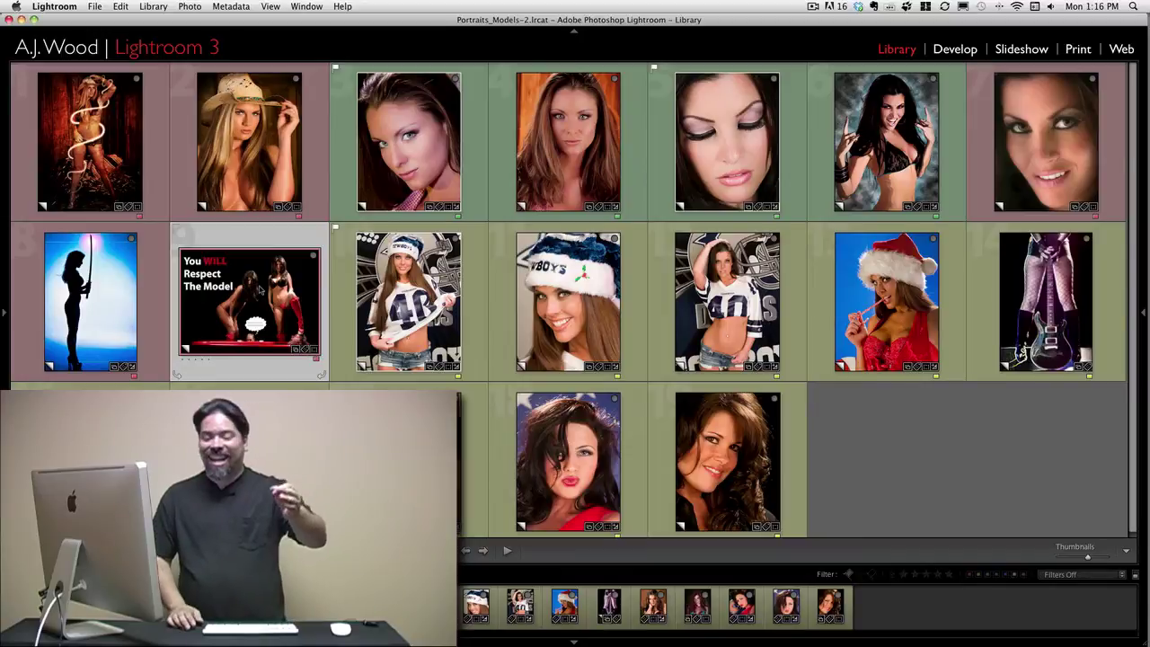
pyautogui.keyDown('super'); pyautogui.click(68, 306); pyautogui.keyUp('super')
pyautogui.press('8')
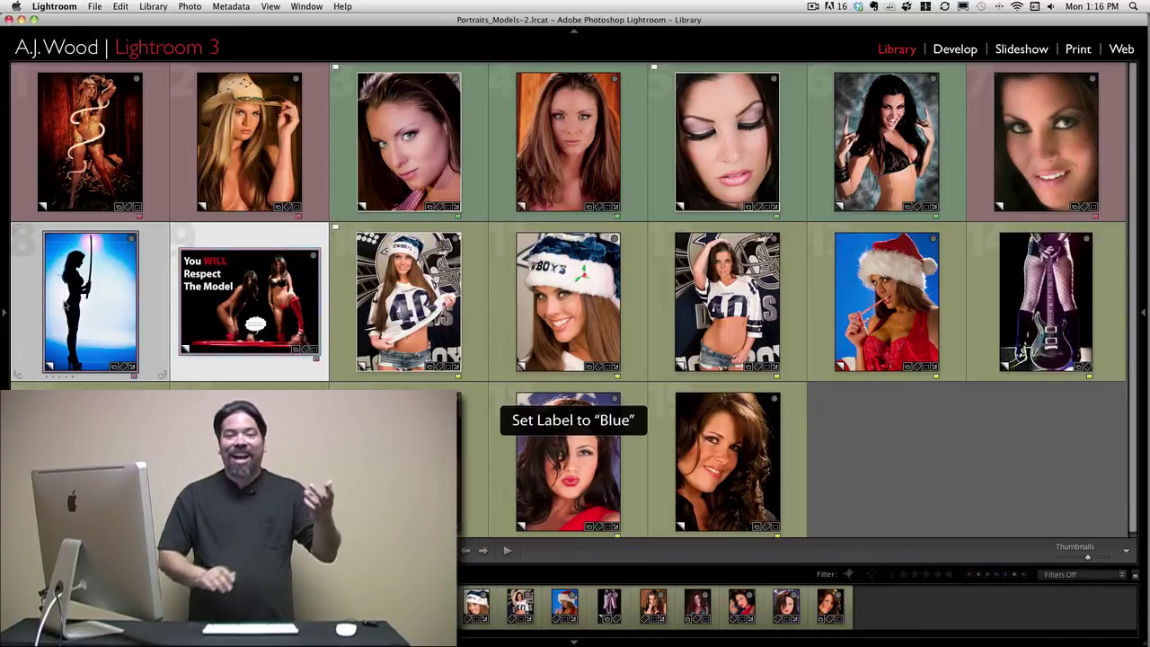
pyautogui.click(870, 450)
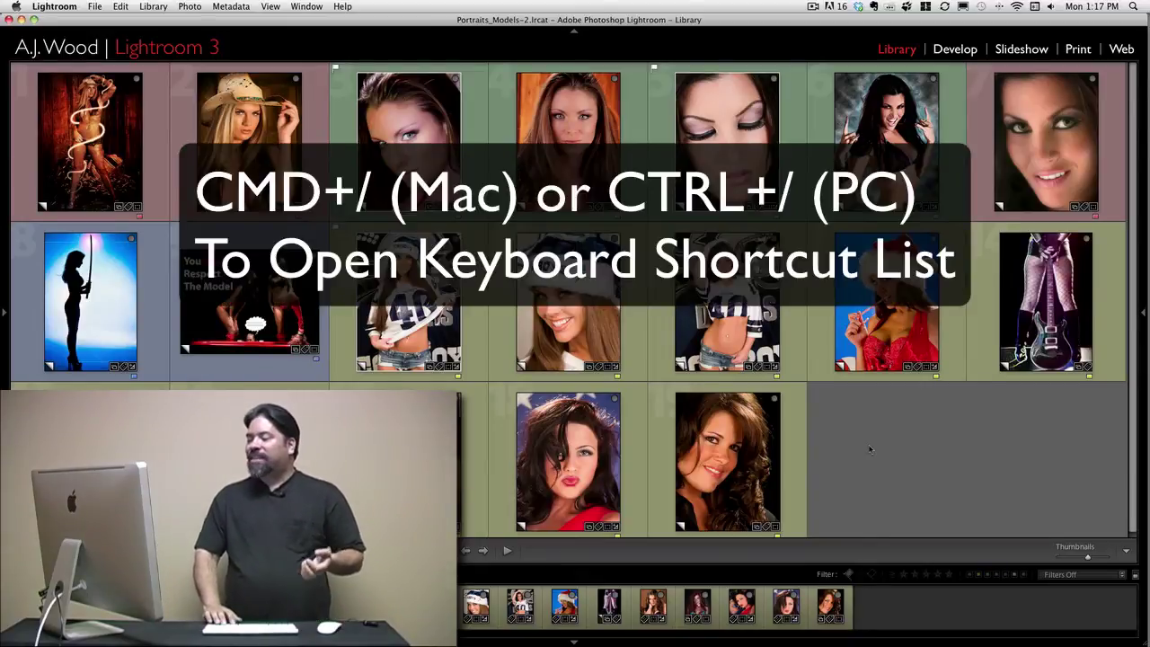
# Open the Library Shortcuts list with Cmd+/.
pyautogui.press('super+slash')
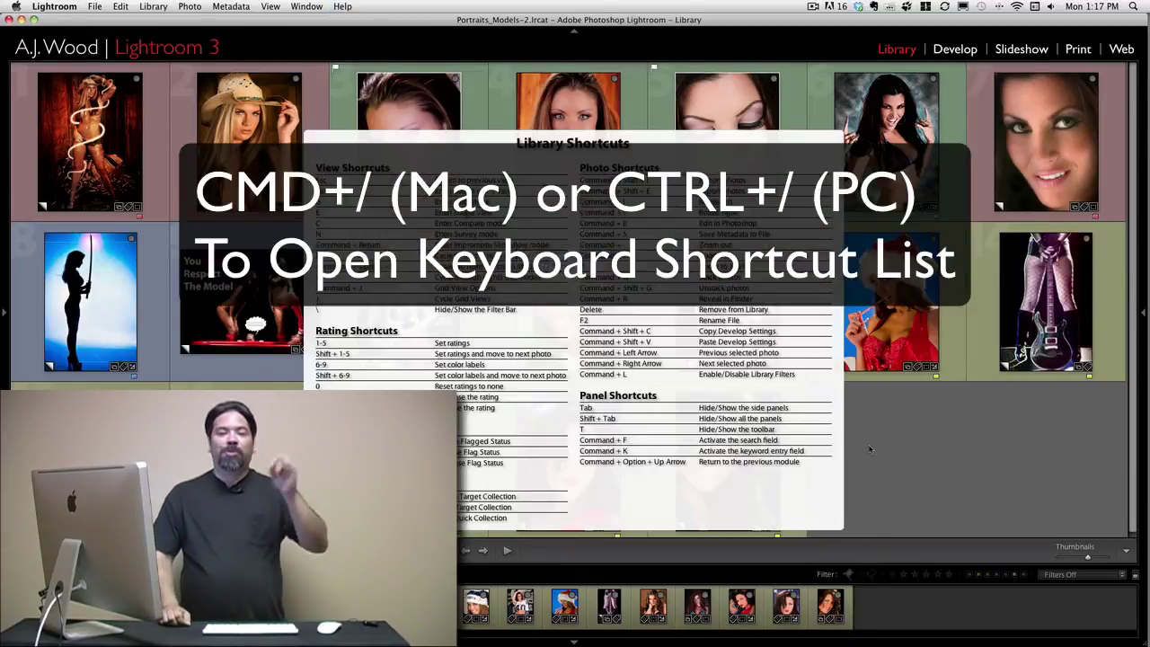